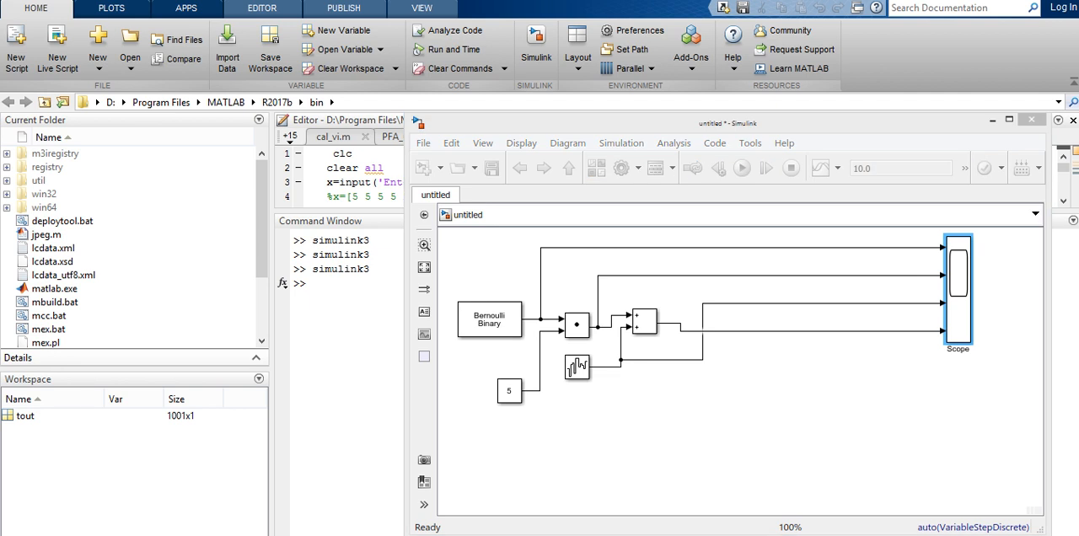
Add an Integrator block from the simulink3 Continuous library to the model's empty area below the existing blocks.
click(547, 510)
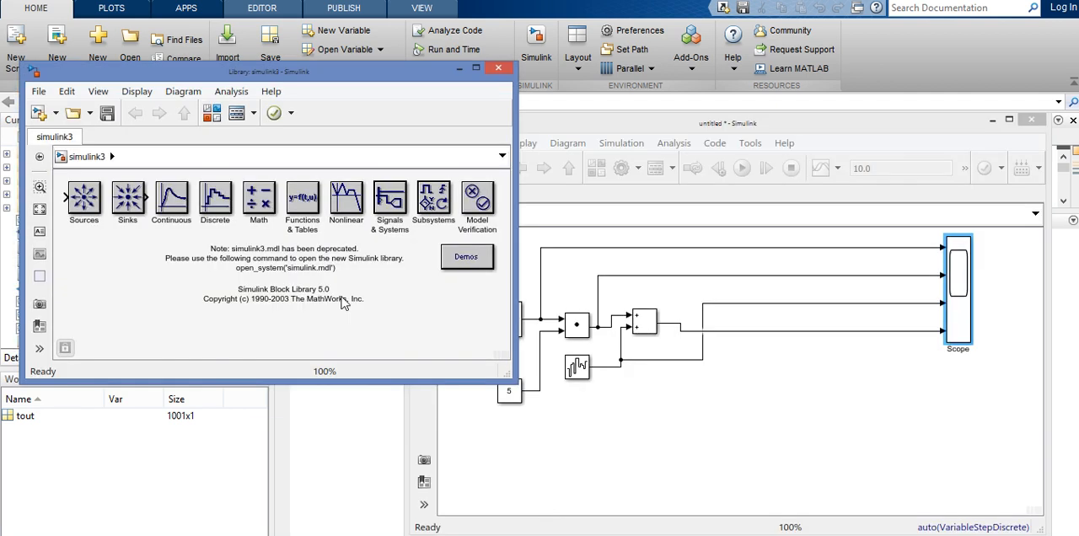
drag(225, 82, 210, 78)
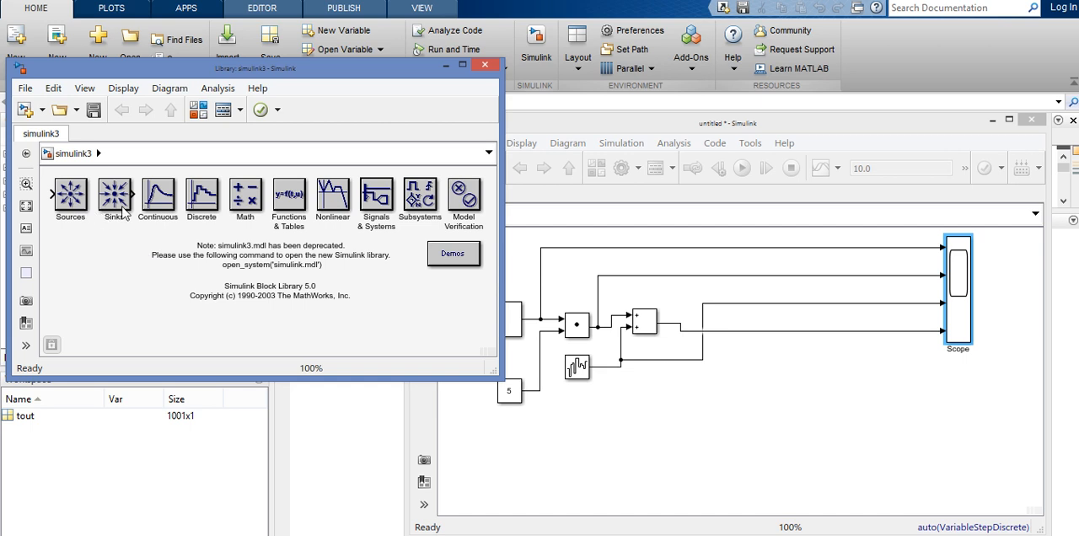
click(165, 209)
double_click(165, 209)
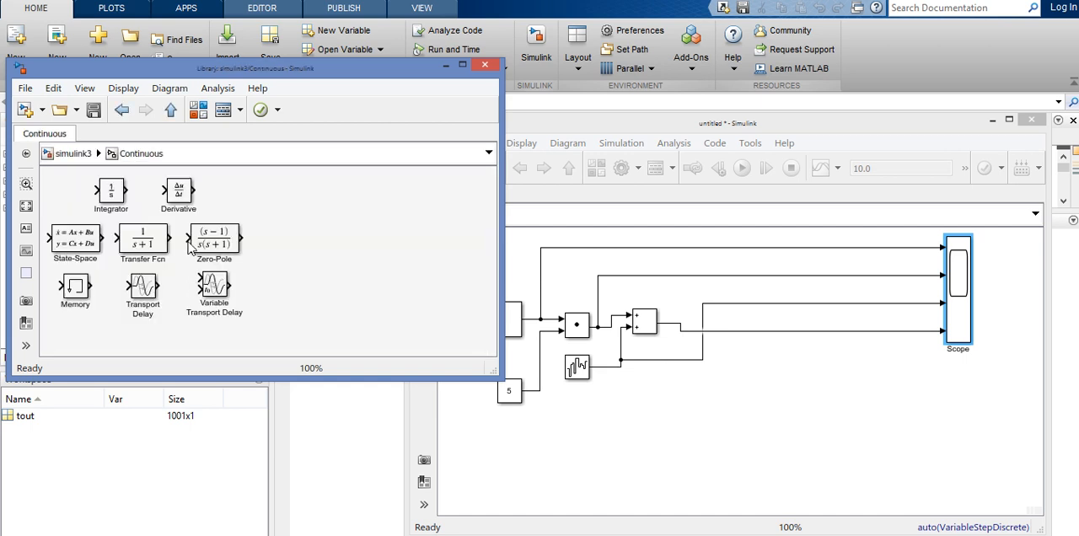
drag(110, 194, 712, 422)
click(674, 457)
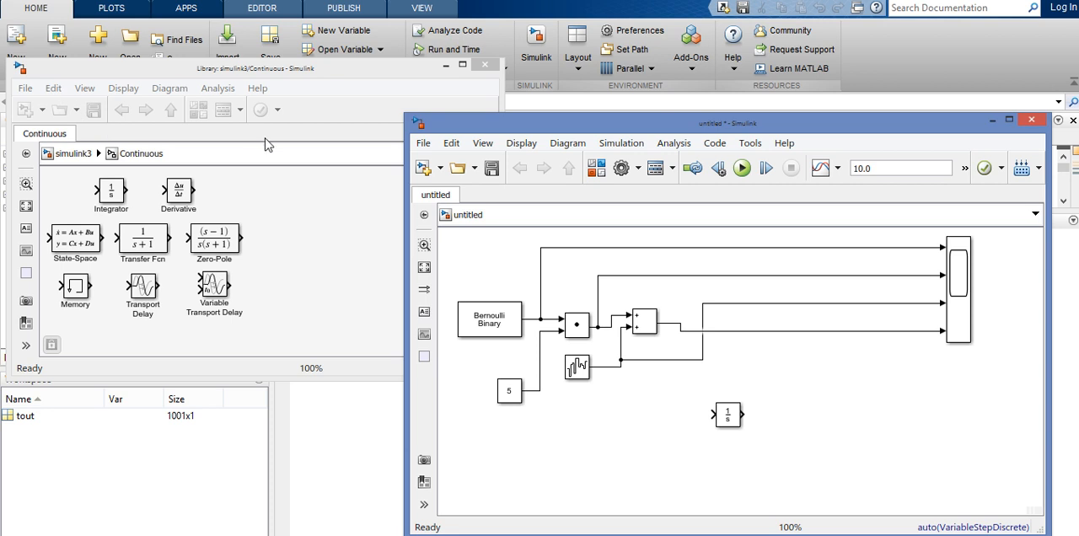
Add a Pulse Generator block from the Simulink Sources library beside the unconnected Integrator.
click(291, 201)
click(198, 112)
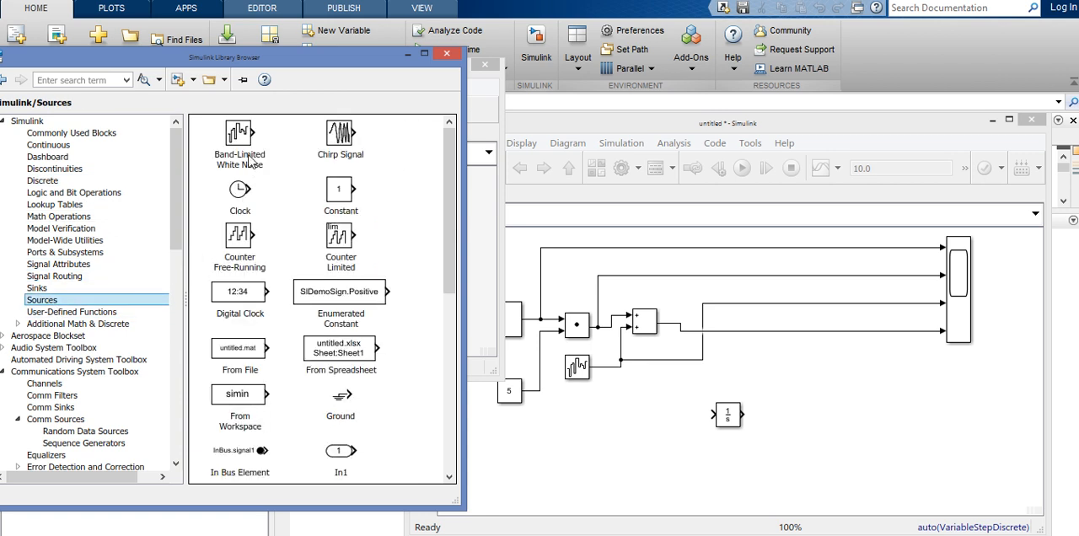
drag(456, 222, 456, 419)
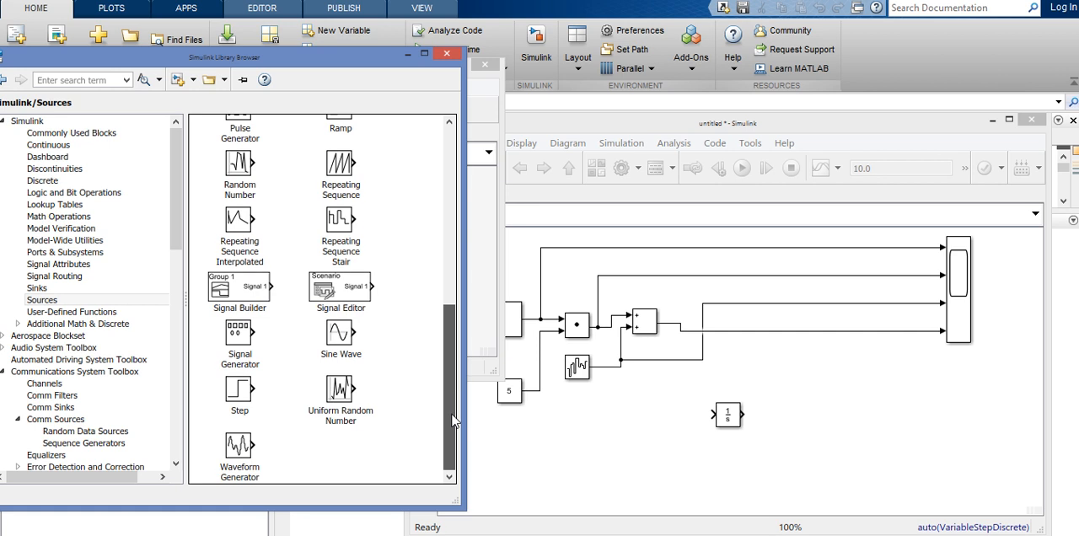
drag(445, 373, 307, 295)
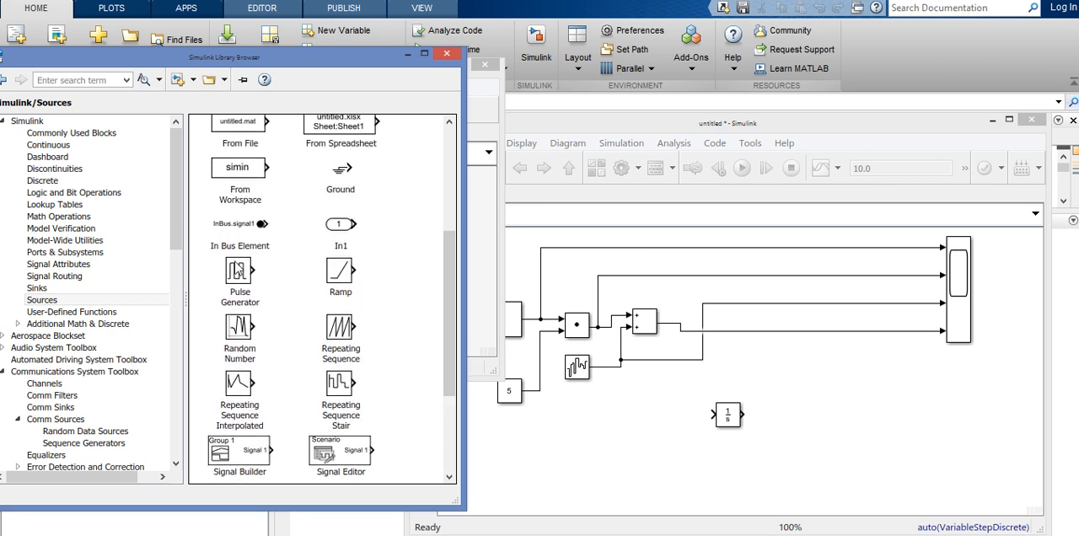
drag(238, 274, 669, 439)
click(378, 287)
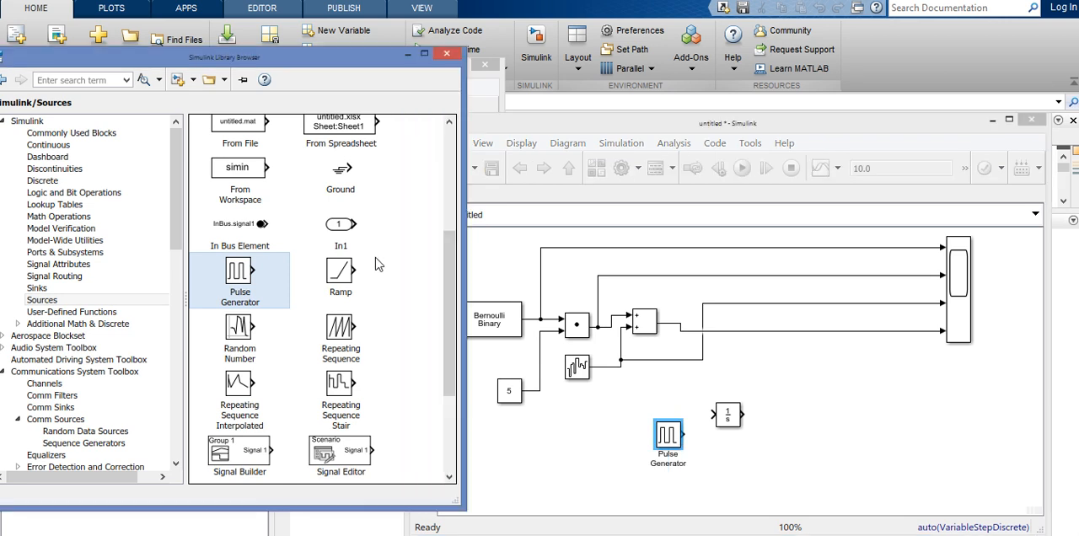
Add a Zero-Order Hold block from the Simulink Discrete library to the model.
drag(451, 295, 450, 190)
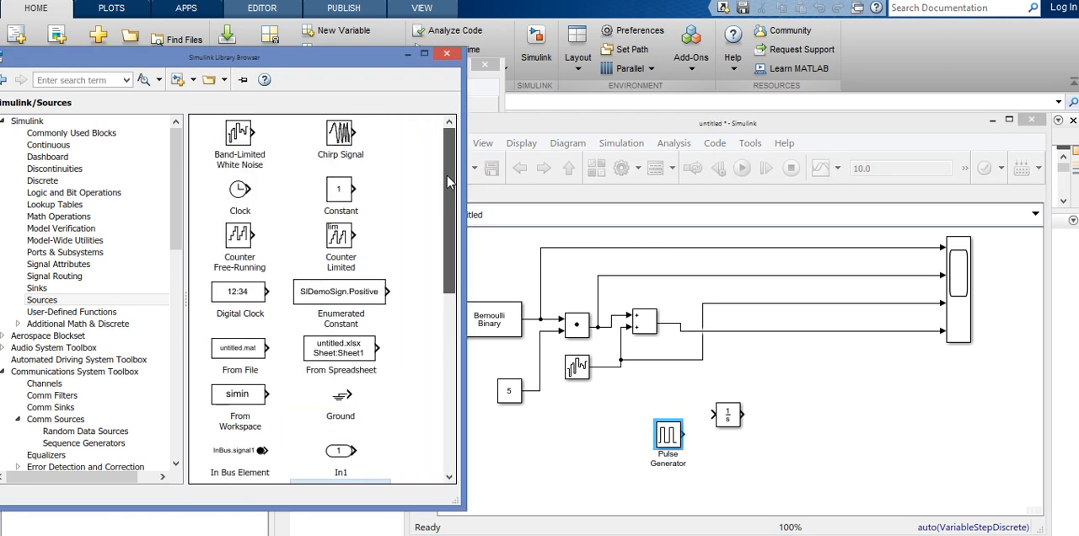
click(53, 180)
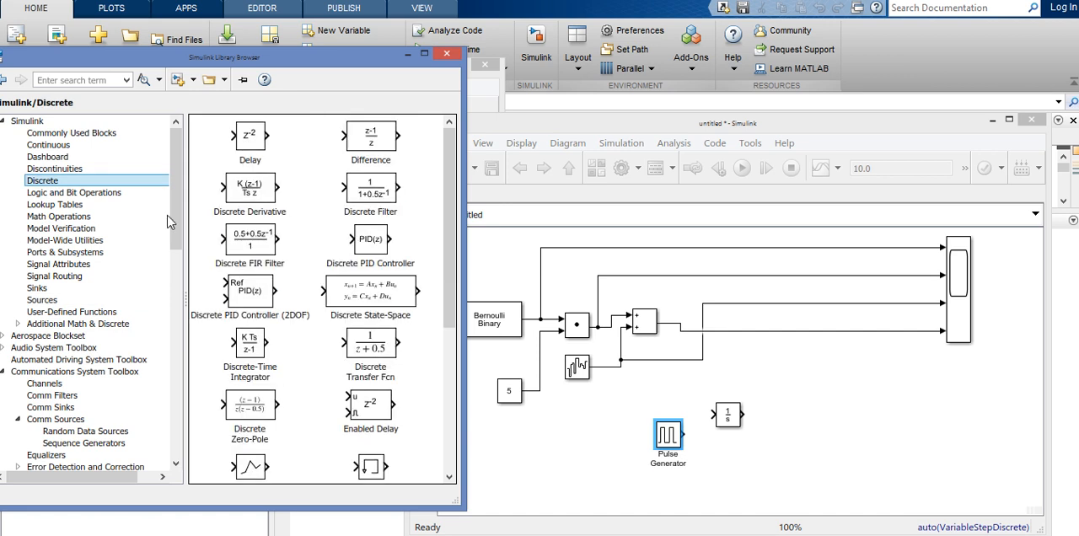
drag(444, 226, 453, 375)
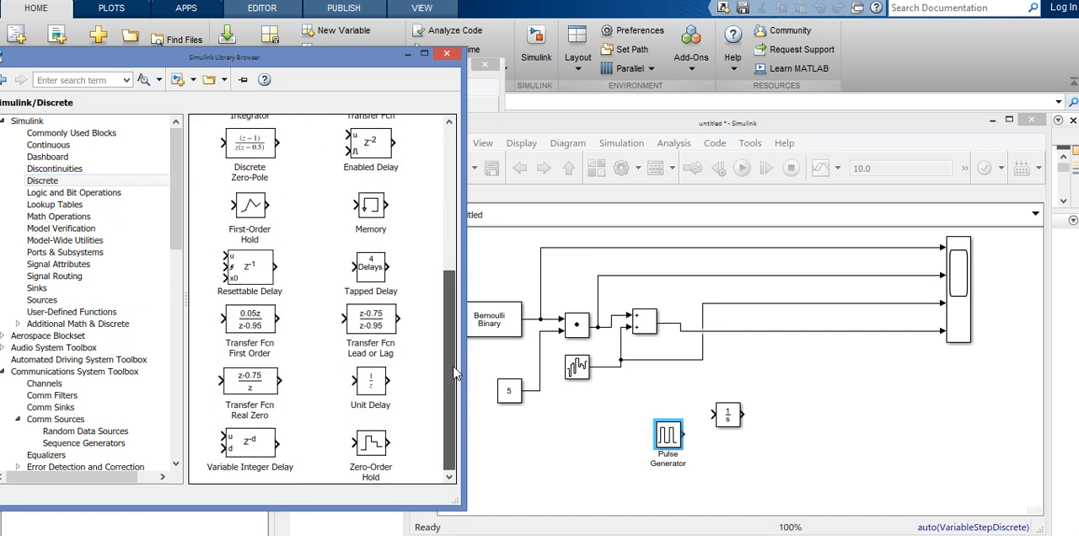
drag(370, 447, 811, 399)
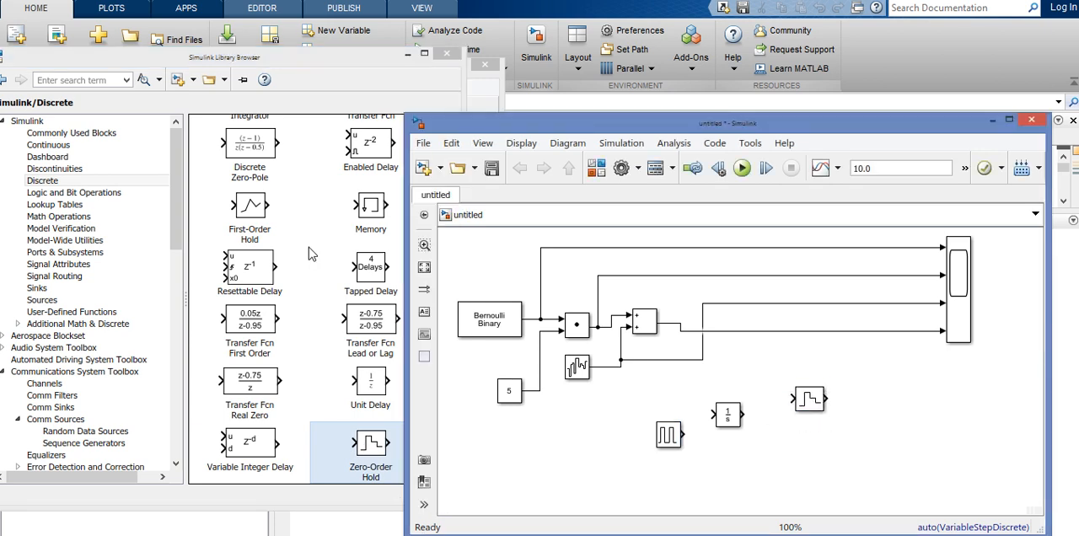
Add a Relational Operator block from the Logic and Bit Operations library just below the Zero-Order Hold.
click(319, 206)
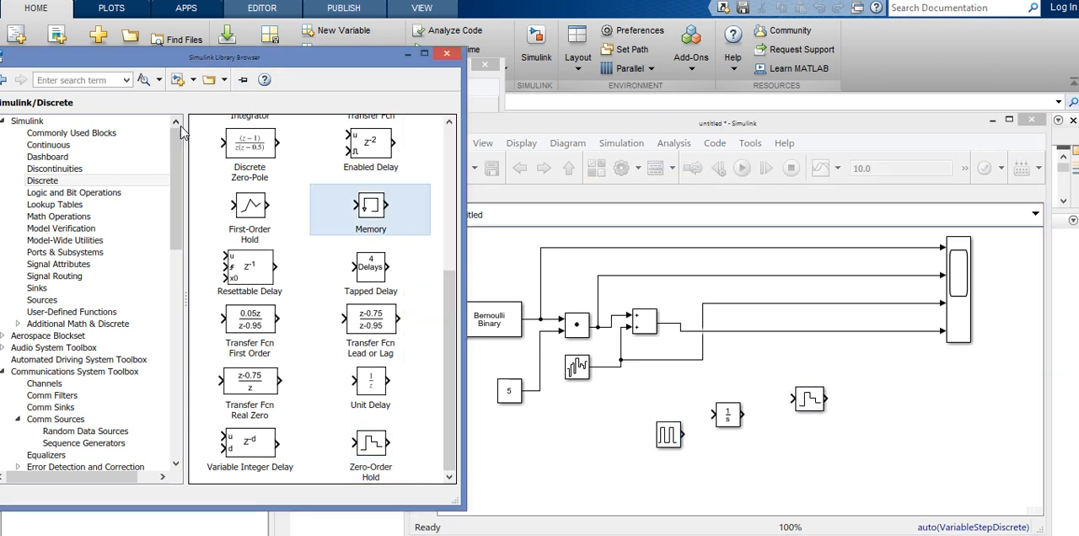
drag(179, 162, 179, 155)
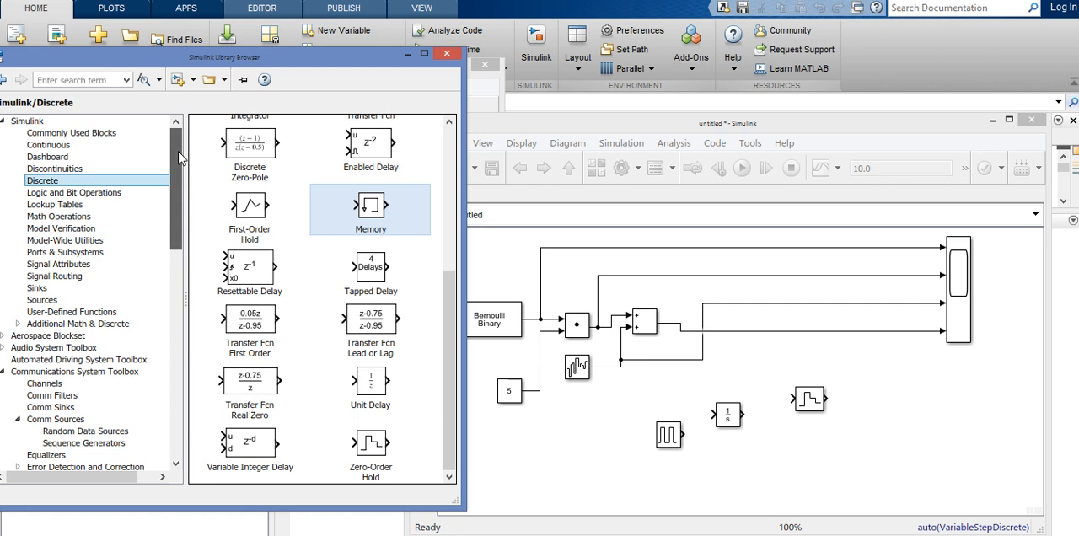
click(57, 218)
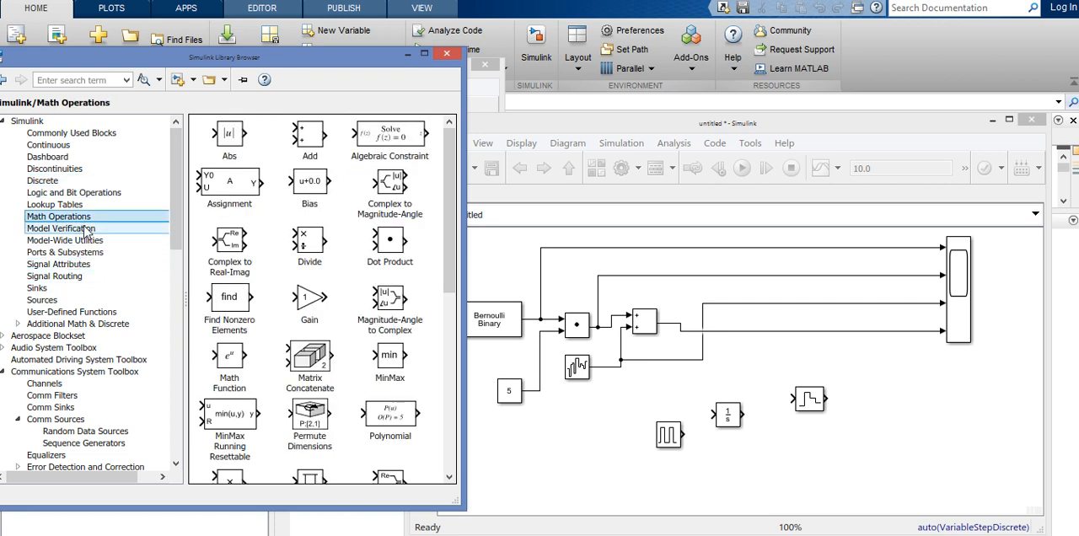
click(73, 193)
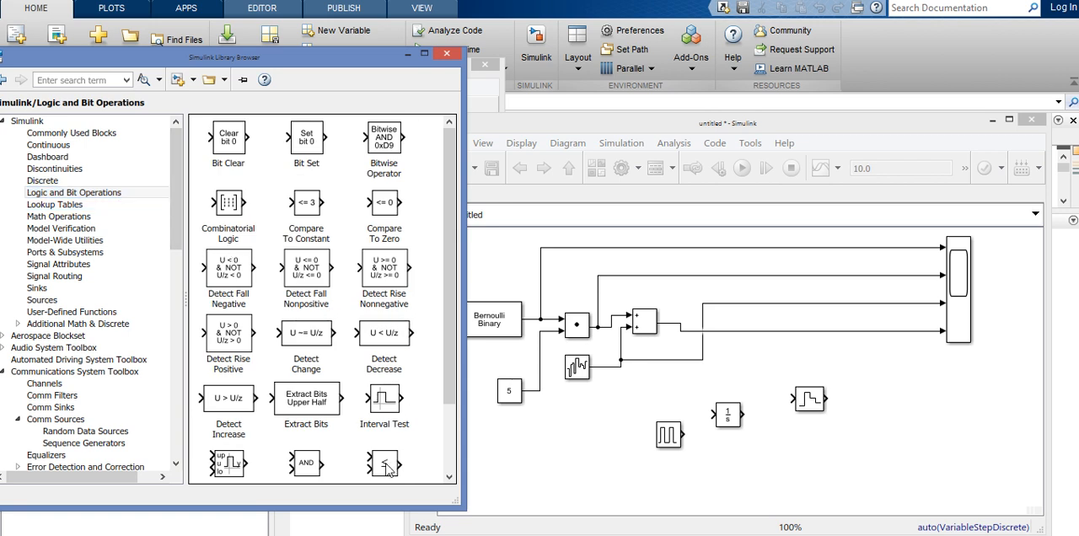
drag(388, 465, 833, 452)
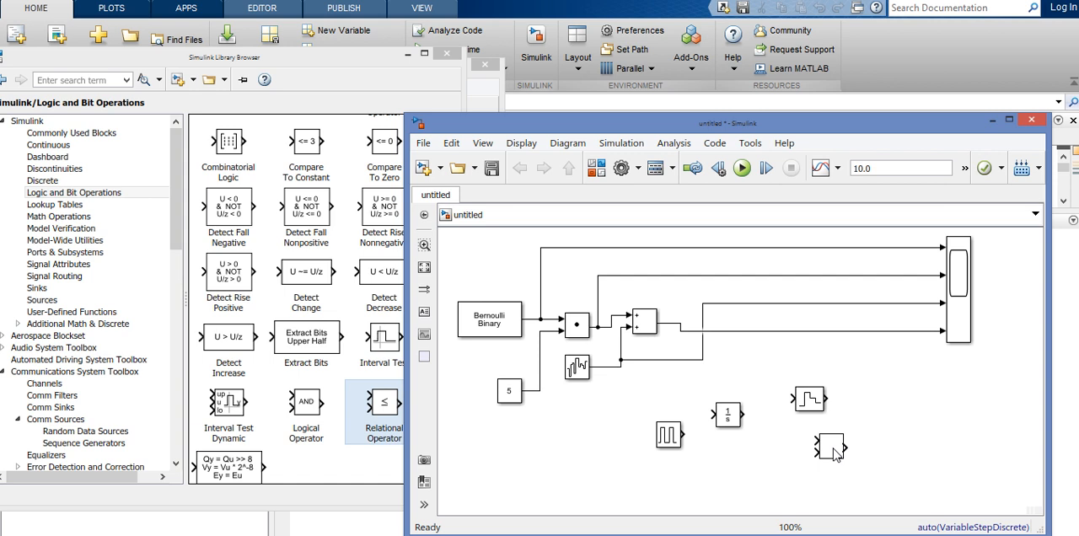
Delete all four signal lines that feed the Scope's inputs.
click(892, 332)
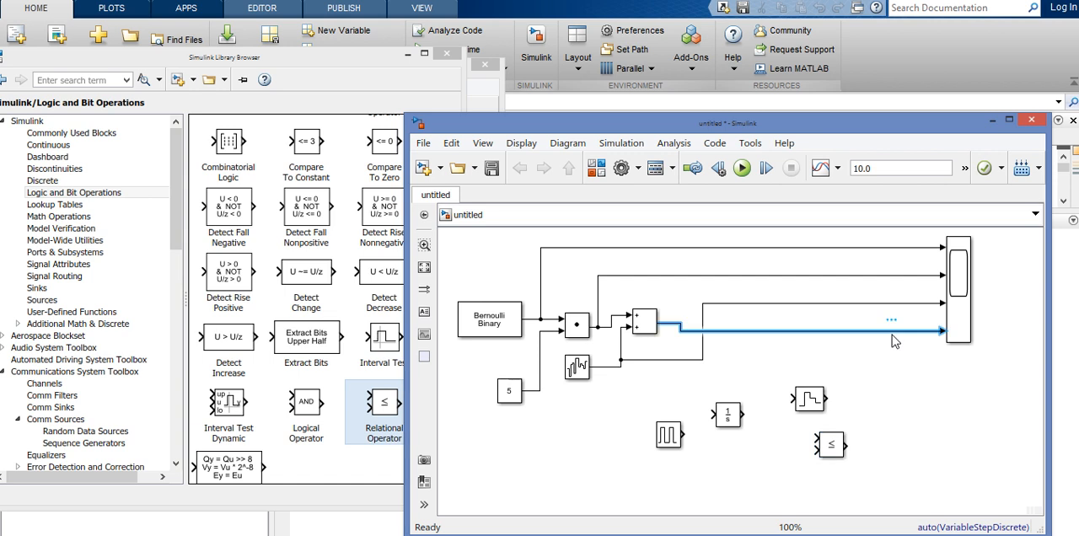
key(Delete)
click(879, 303)
key(Delete)
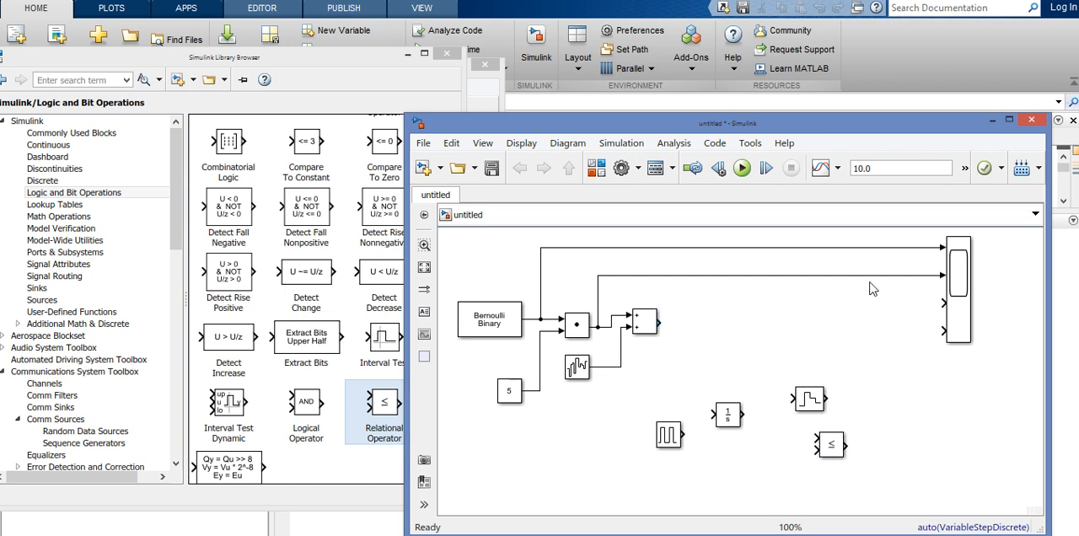
click(866, 275)
key(Delete)
click(857, 250)
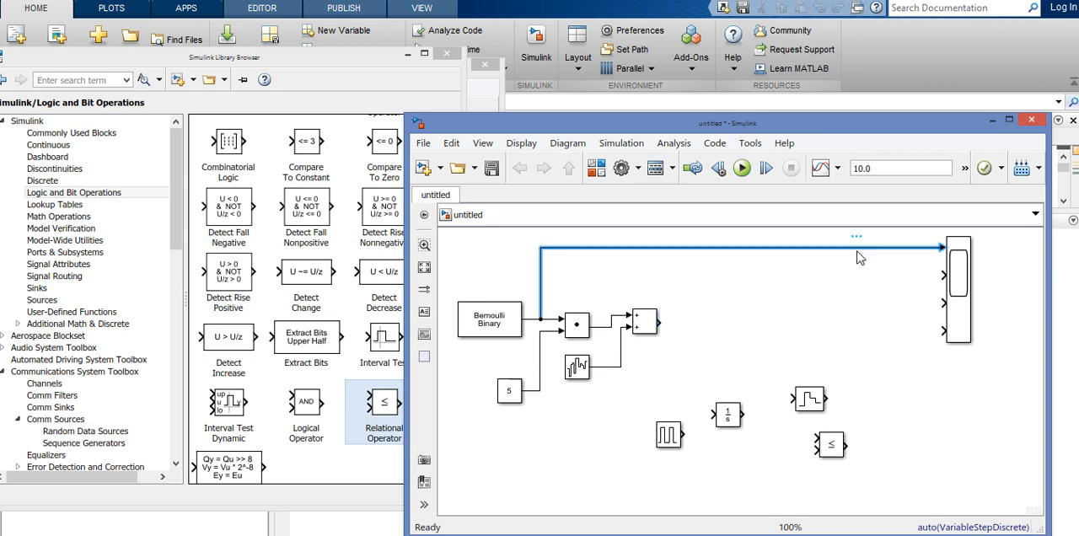
key(Delete)
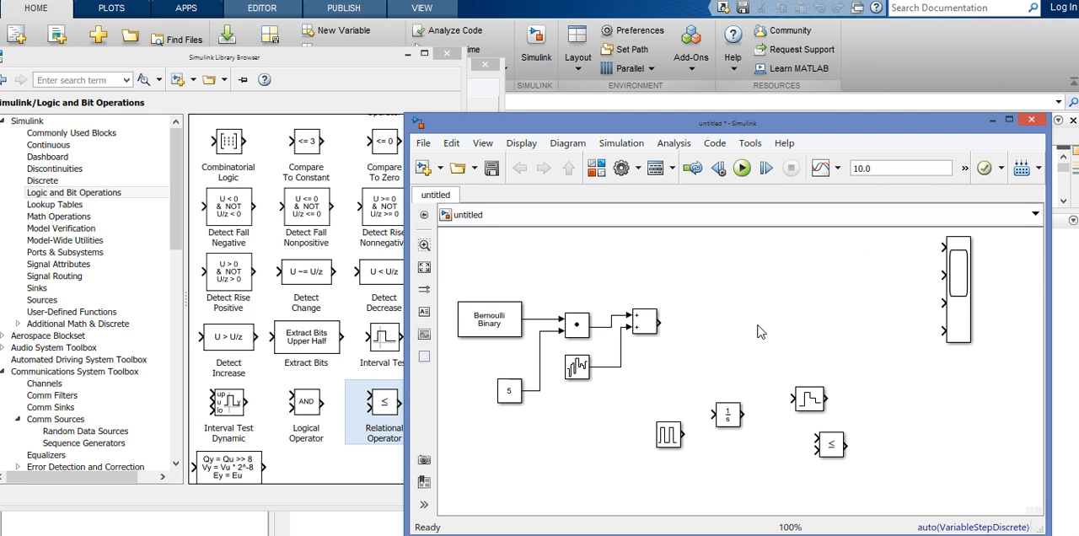
Switch to the PowerPoint presentation and examine the "codage simple" receiver diagram on slide 5.
mouse_move(605, 534)
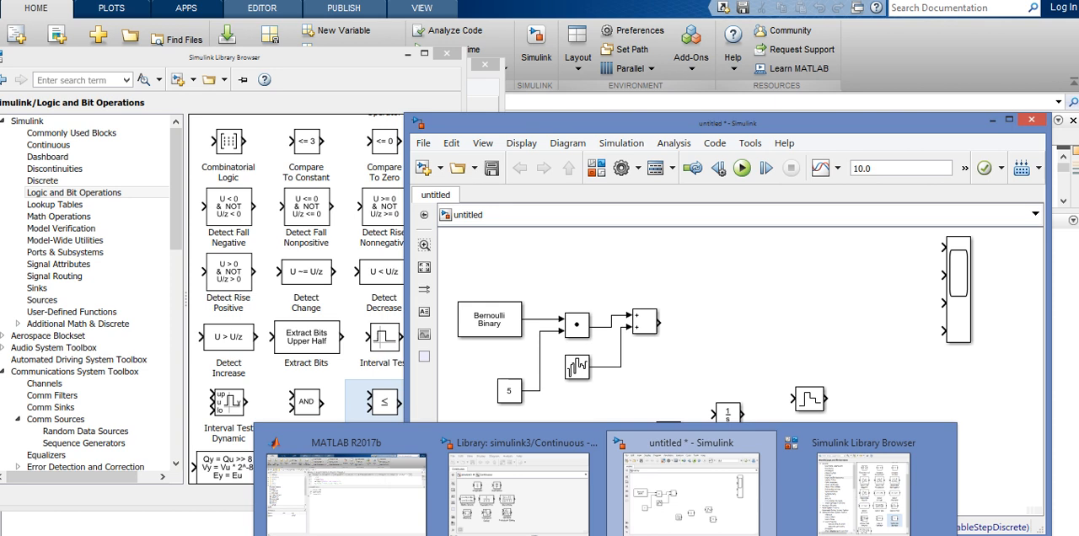
click(485, 500)
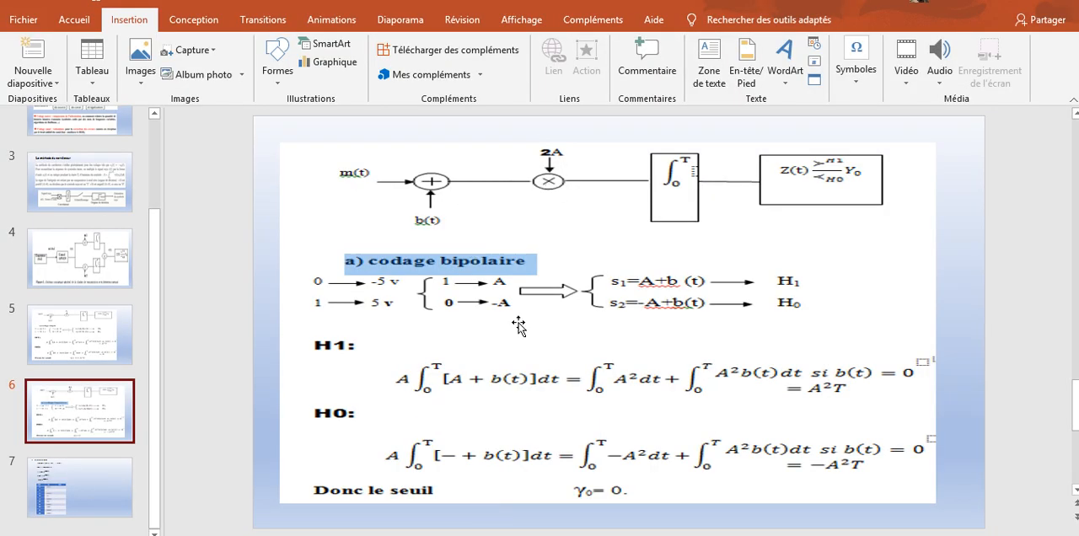
click(74, 345)
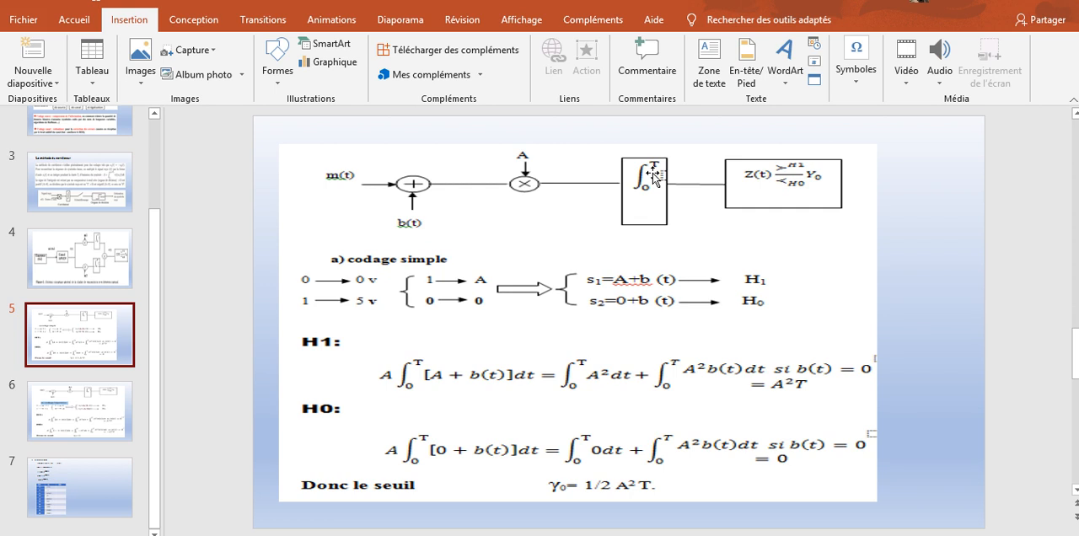
mouse_move(505, 535)
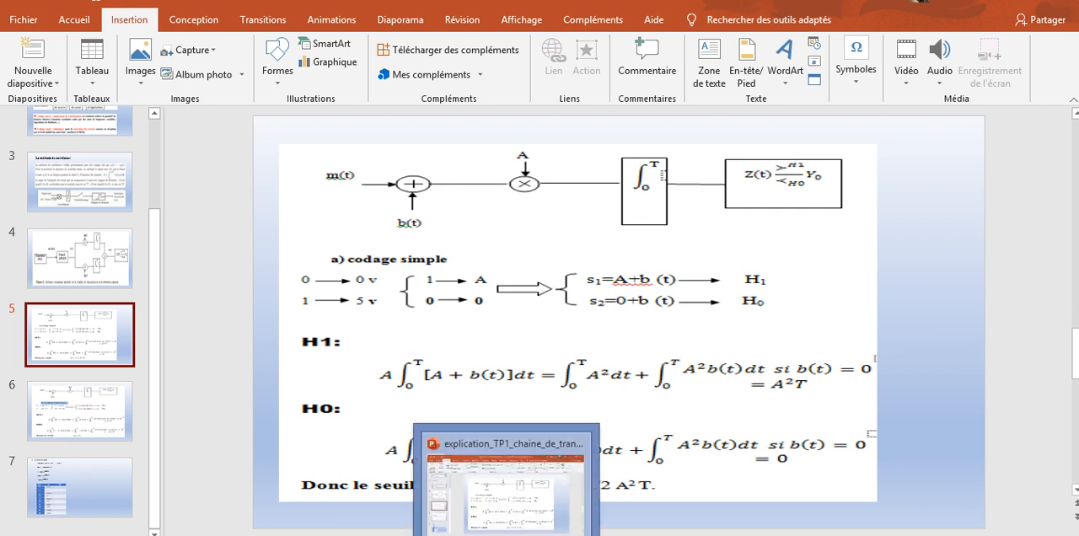
mouse_move(590, 535)
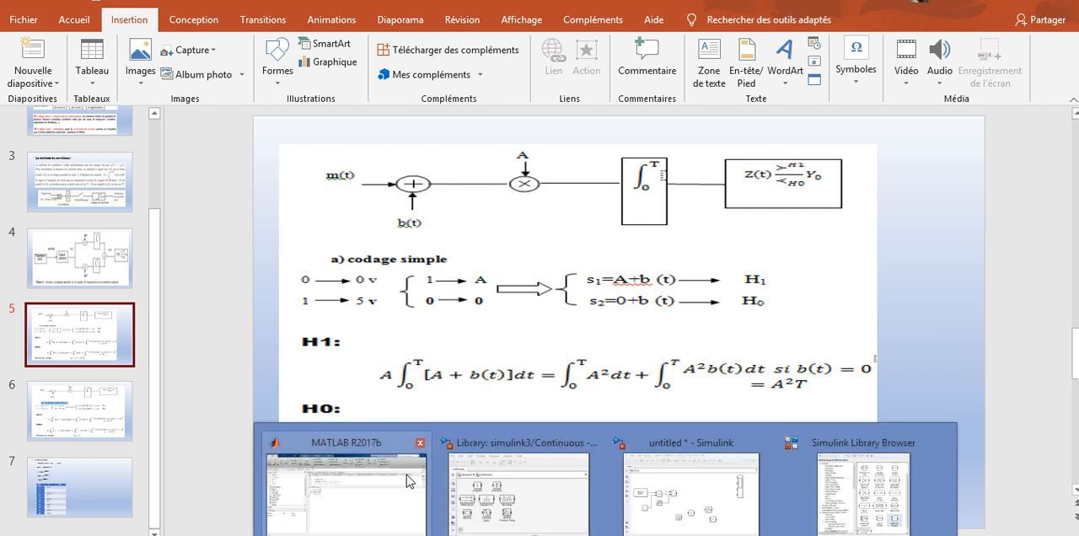
Return to the untitled Simulink model, duplicate the Dot Product block after the Add block and connect the sum to its first input.
click(375, 487)
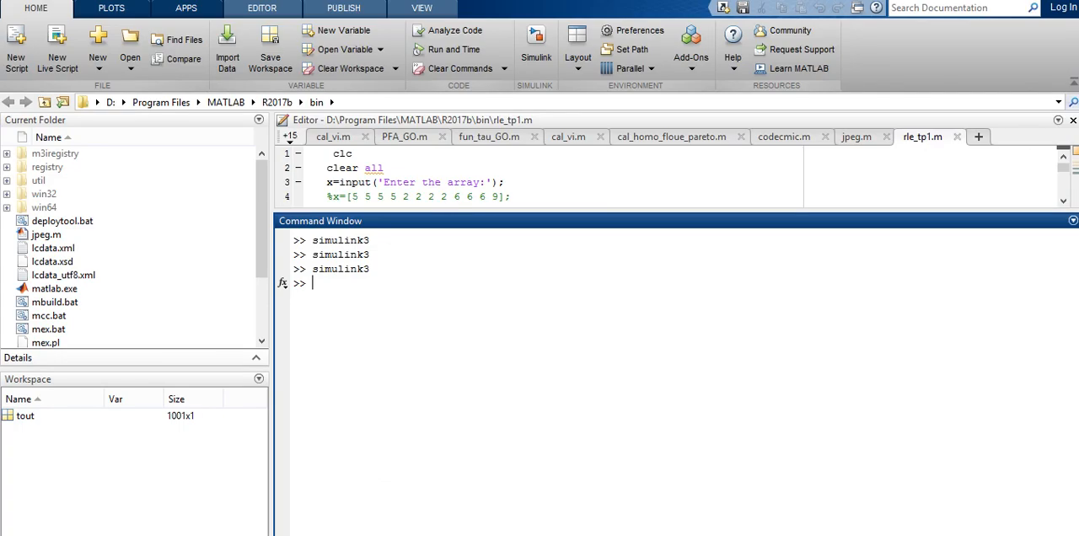
click(605, 535)
click(672, 521)
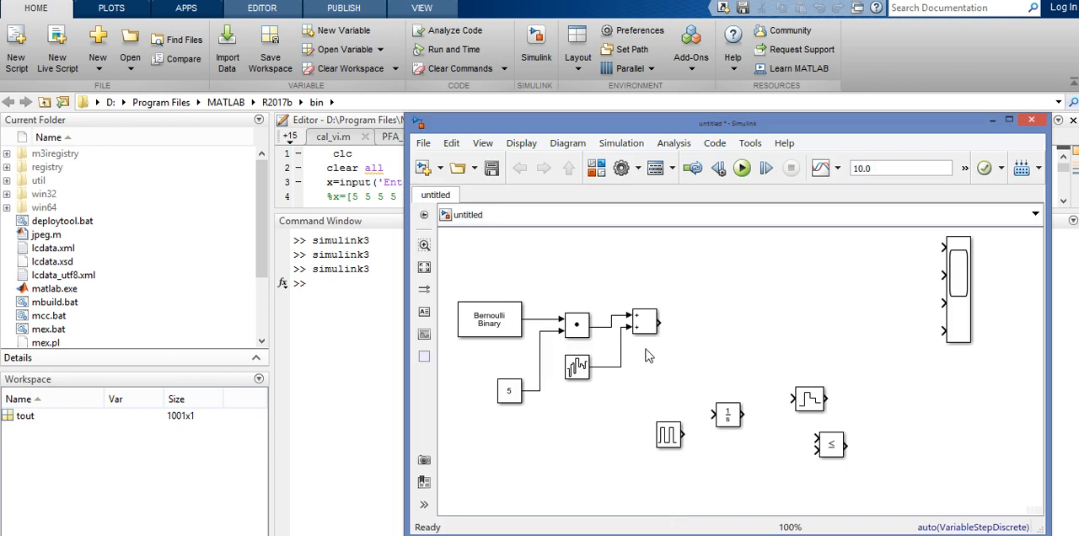
drag(537, 390, 533, 390)
click(578, 327)
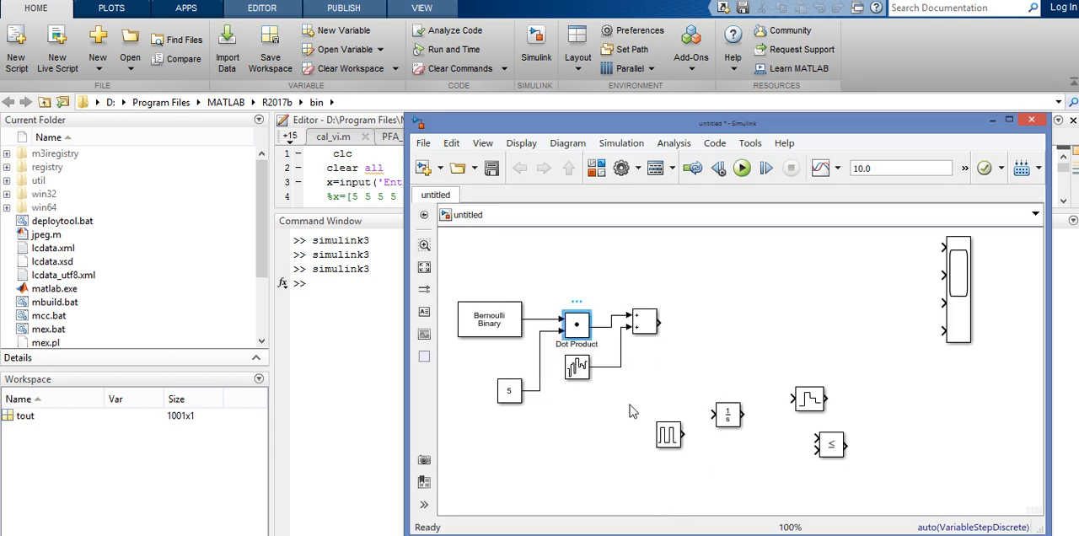
key(ctrl+c)
key(ctrl+v)
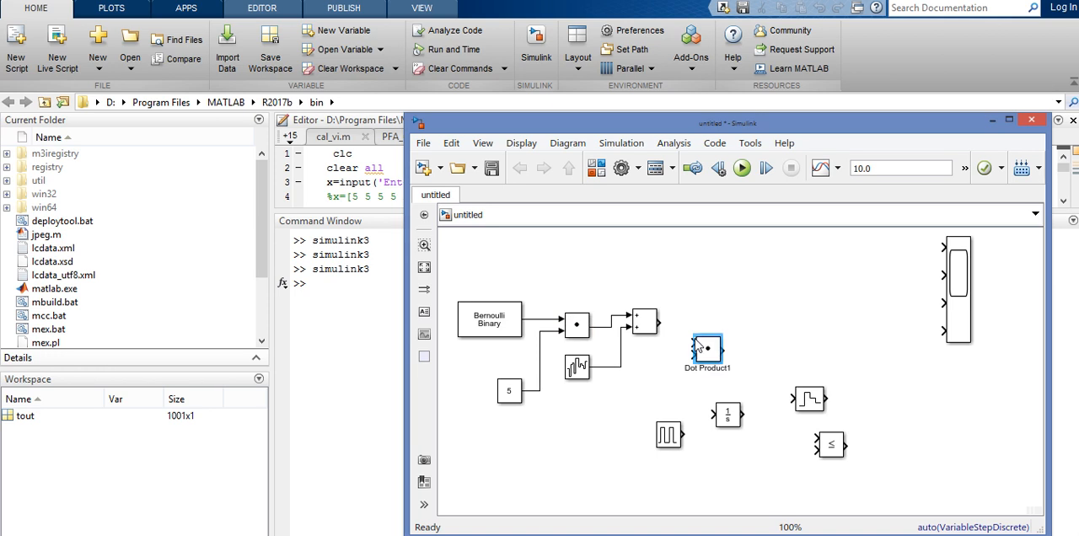
mouse_move(712, 354)
mouse_down()
mouse_move(712, 322)
mouse_move(677, 314)
mouse_move(694, 313)
mouse_up()
click(568, 406)
Duplicate the Constant block with value 5, place it below the Add block and connect it to the new Dot Product's second input.
click(516, 399)
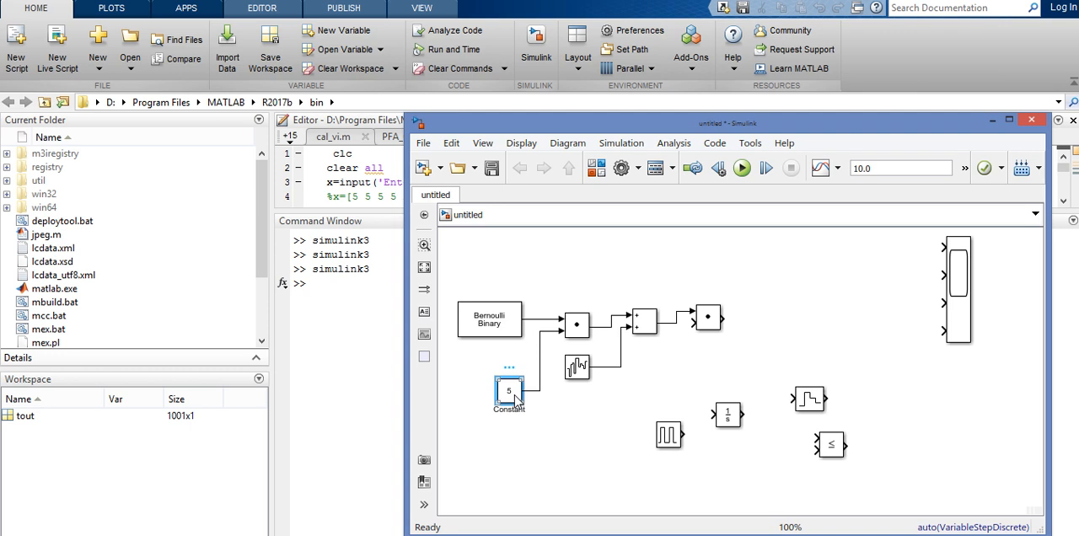
click(542, 435)
key(ctrl+v)
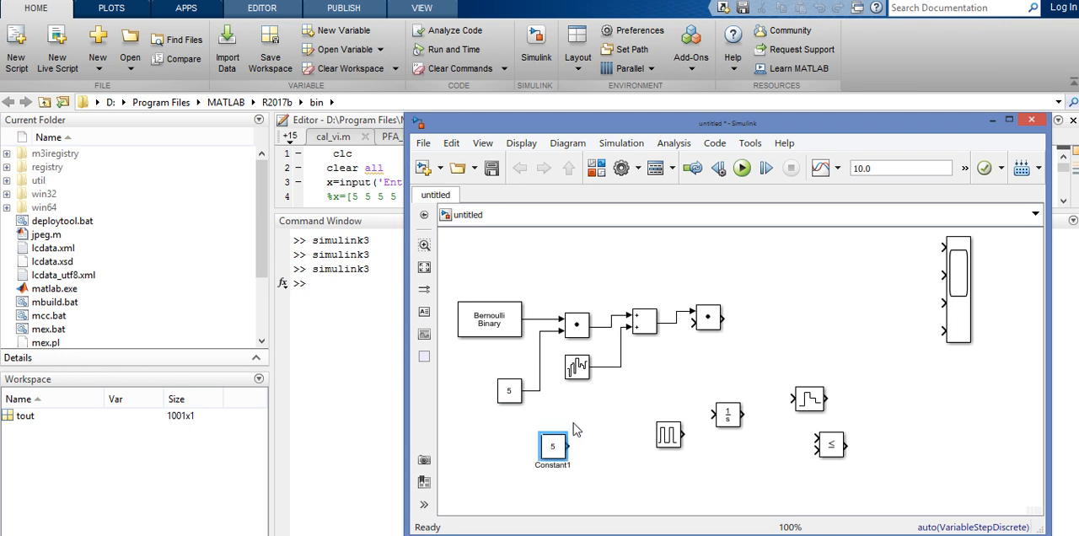
drag(570, 444, 692, 323)
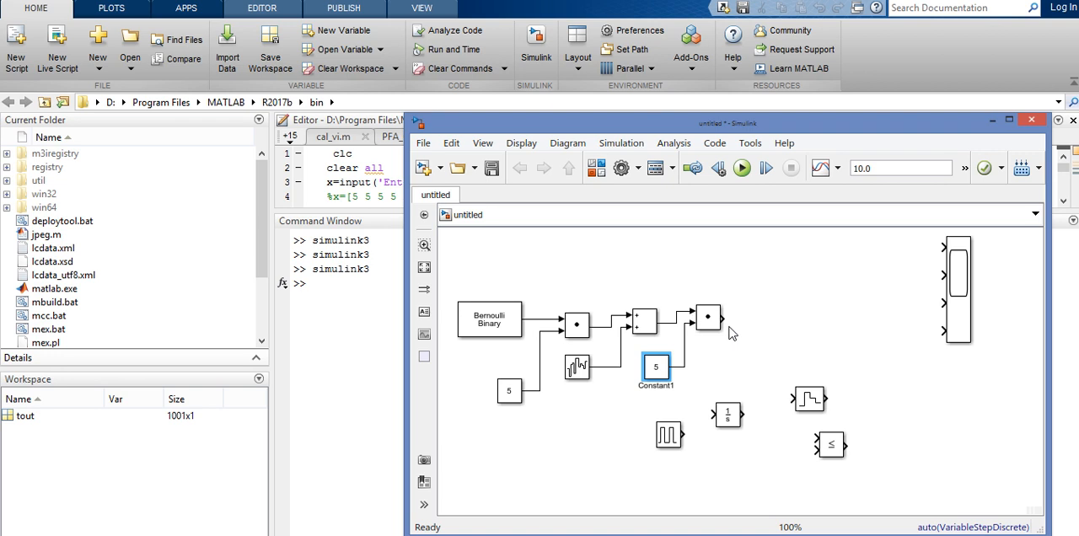
Move the Integrator after the second Dot Product and connect the product's output to its input.
click(743, 349)
drag(730, 418, 760, 304)
click(764, 373)
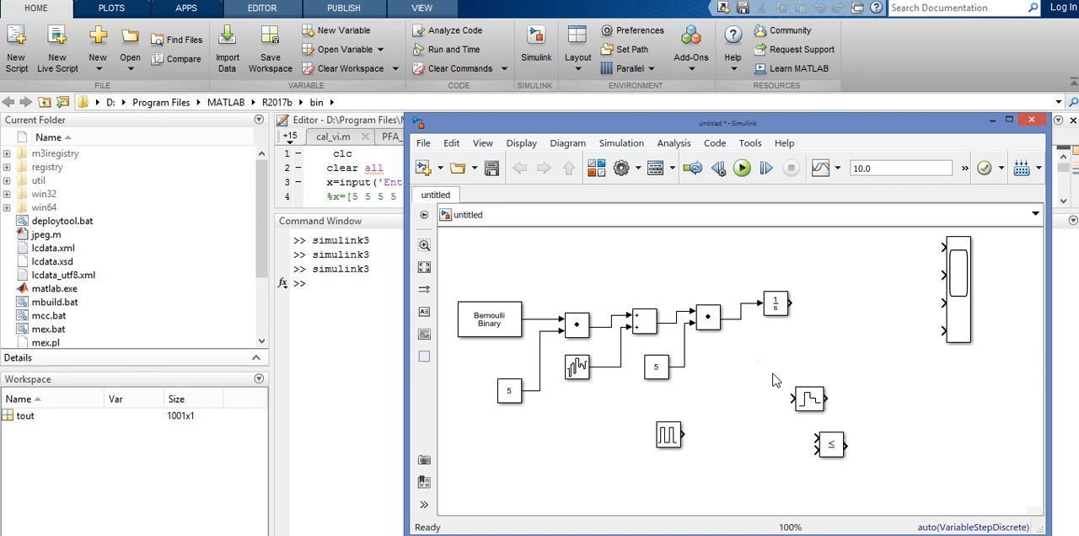
Set the Integrator's external reset to either, place the Pulse Generator below the second Dot Product and connect it to the reset port.
click(805, 399)
click(776, 402)
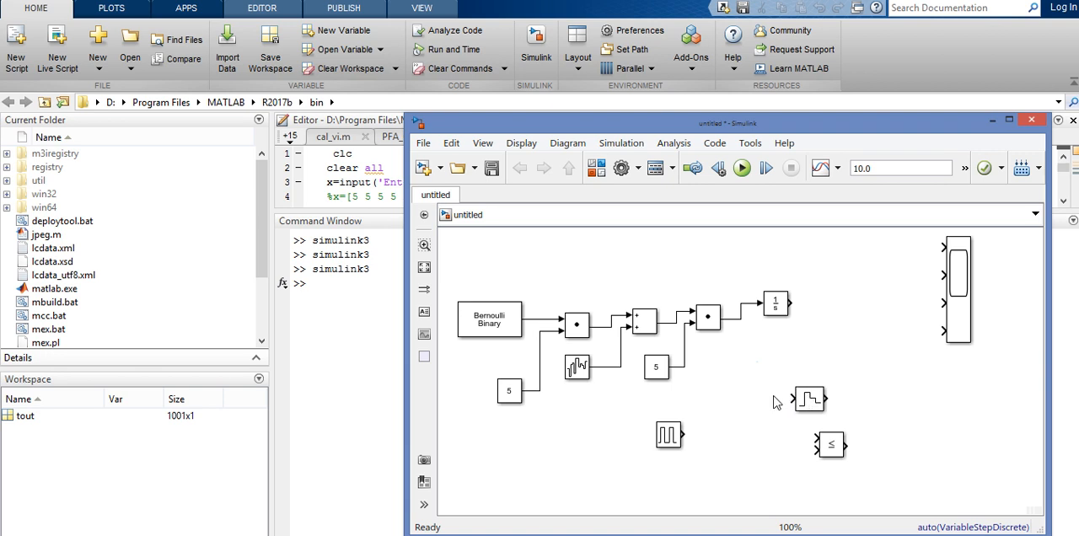
click(776, 311)
double_click(776, 307)
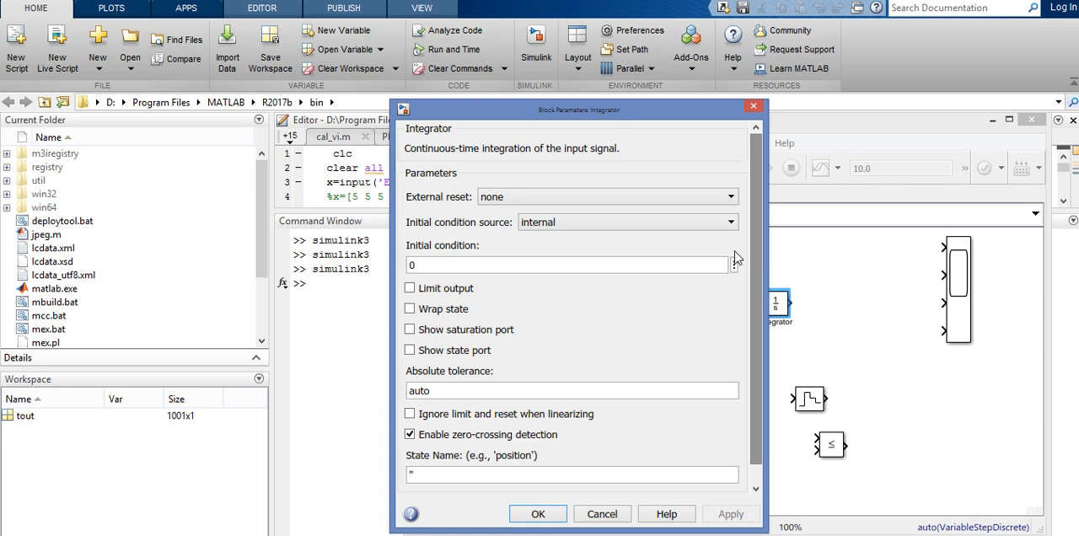
click(700, 197)
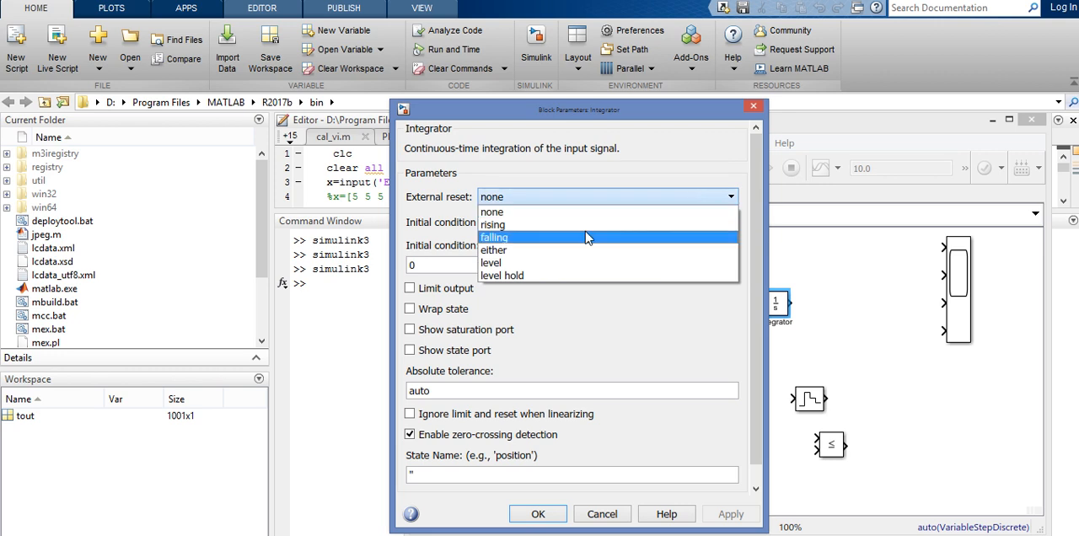
click(546, 249)
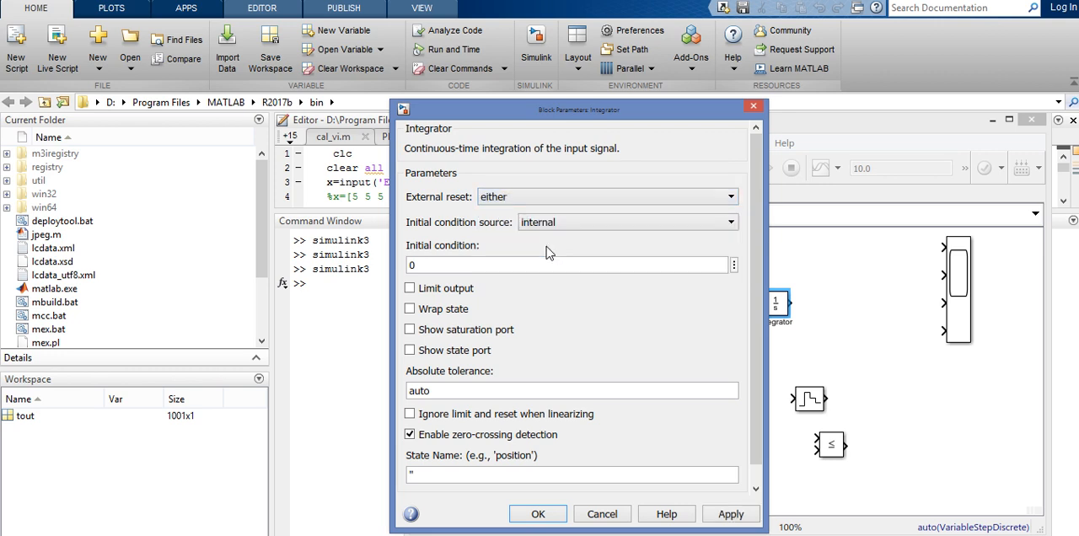
click(538, 516)
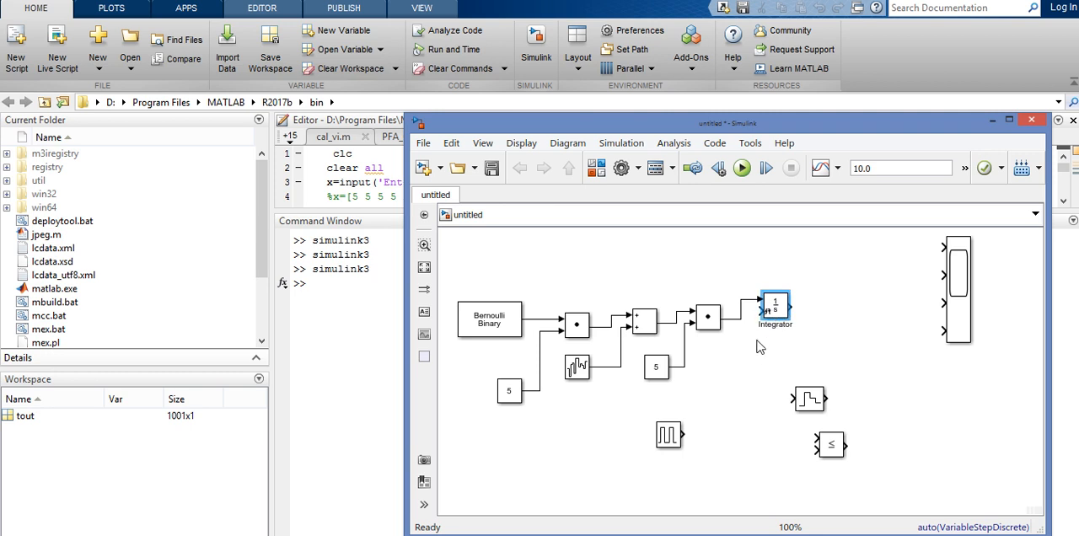
mouse_move(679, 445)
mouse_down()
mouse_move(727, 389)
mouse_move(762, 311)
mouse_up()
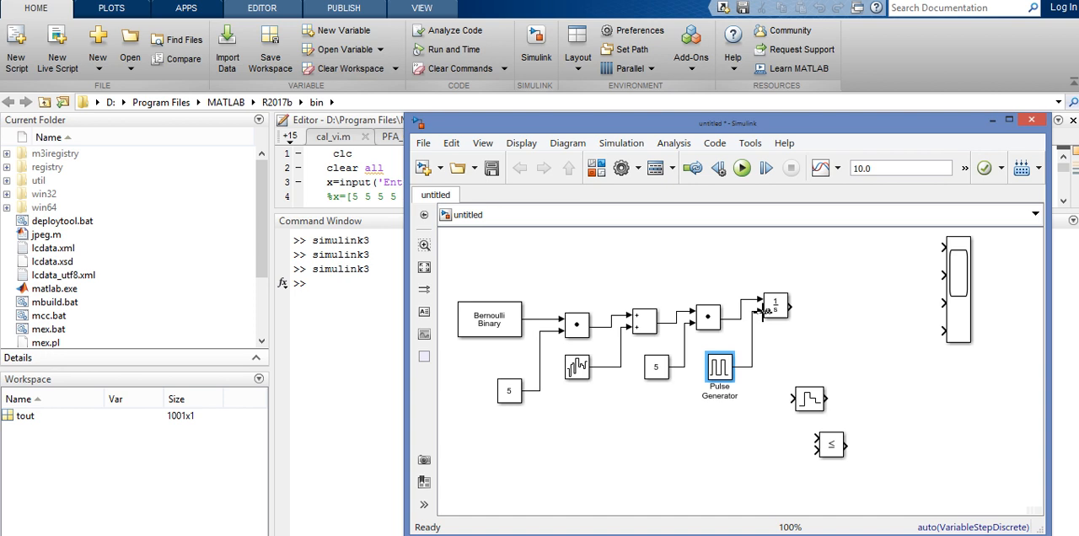
Set the Pulse Generator's period to 2 seconds and its pulse width to 50% of the period.
double_click(719, 367)
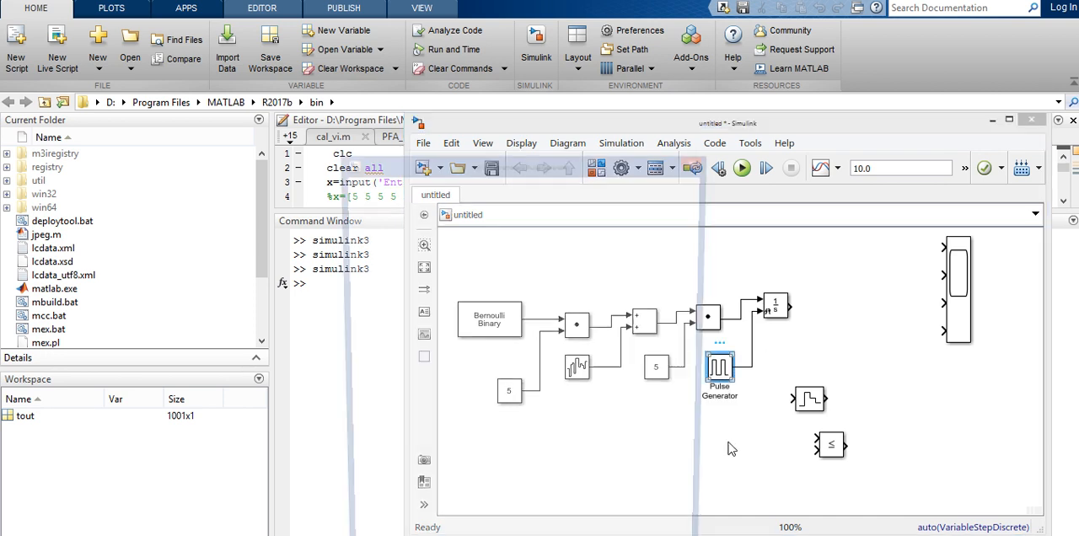
drag(700, 348, 707, 428)
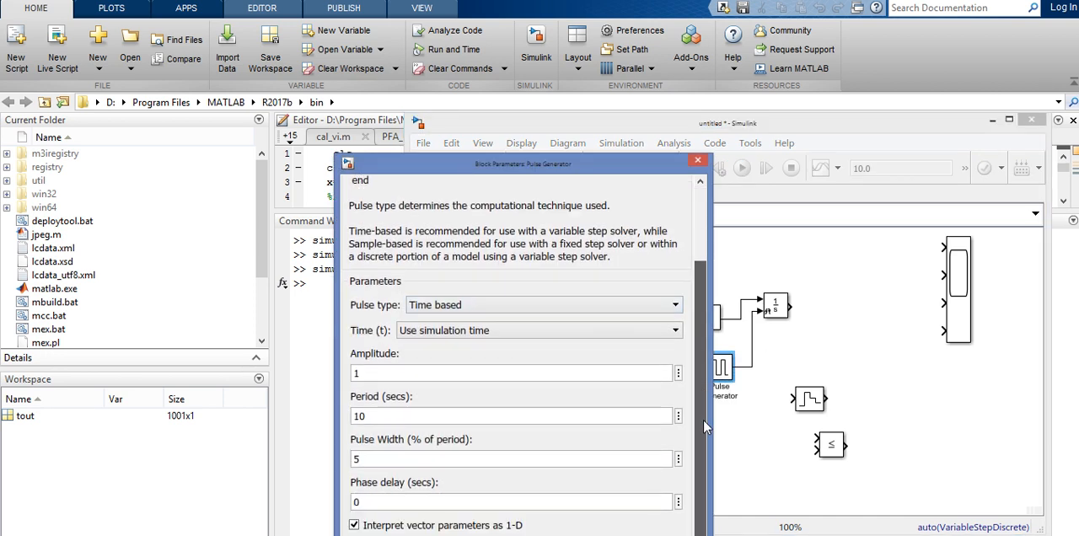
double_click(387, 416)
text(2)
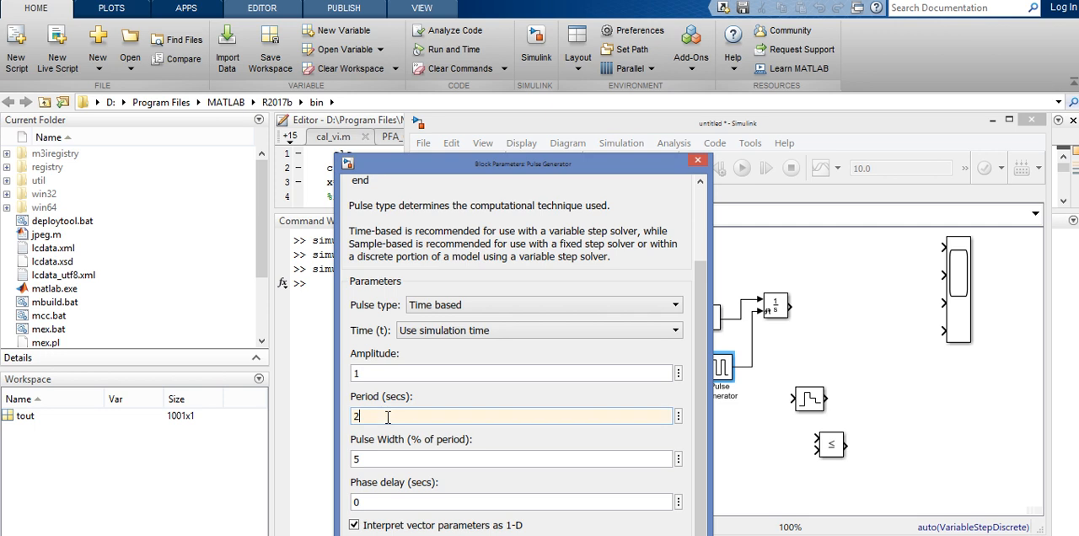
double_click(369, 461)
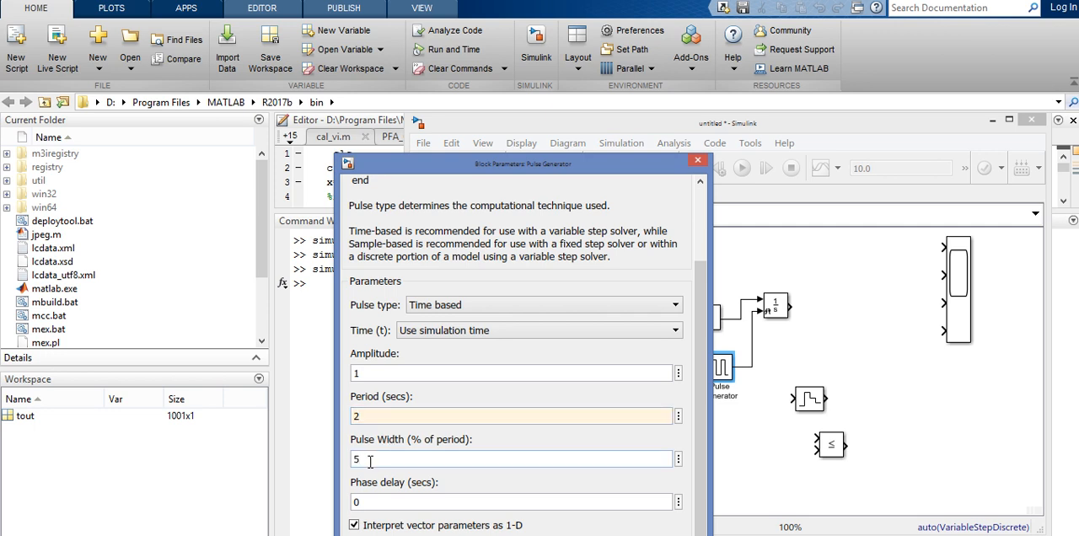
text(0)
drag(483, 167, 477, 138)
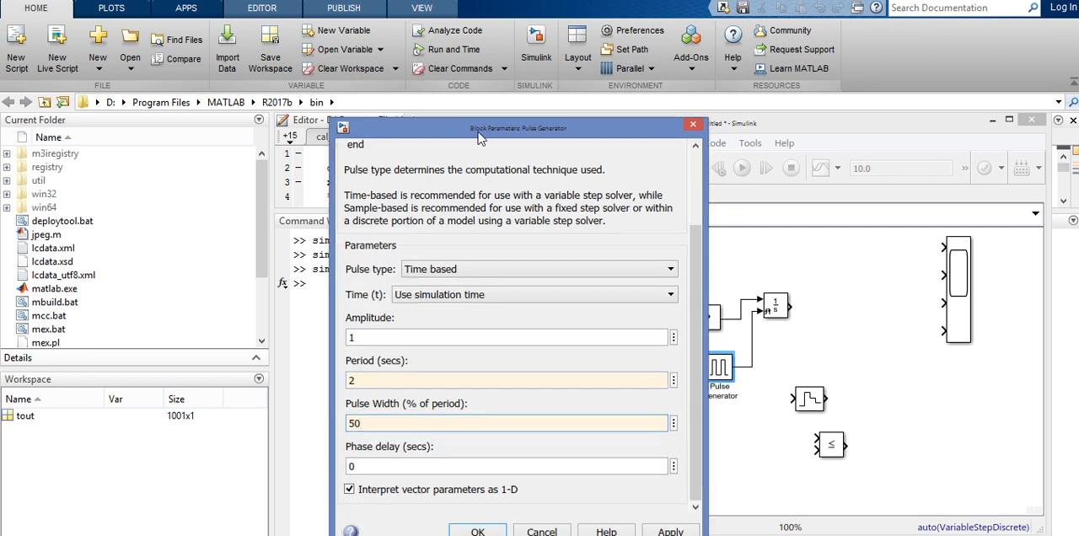
click(477, 531)
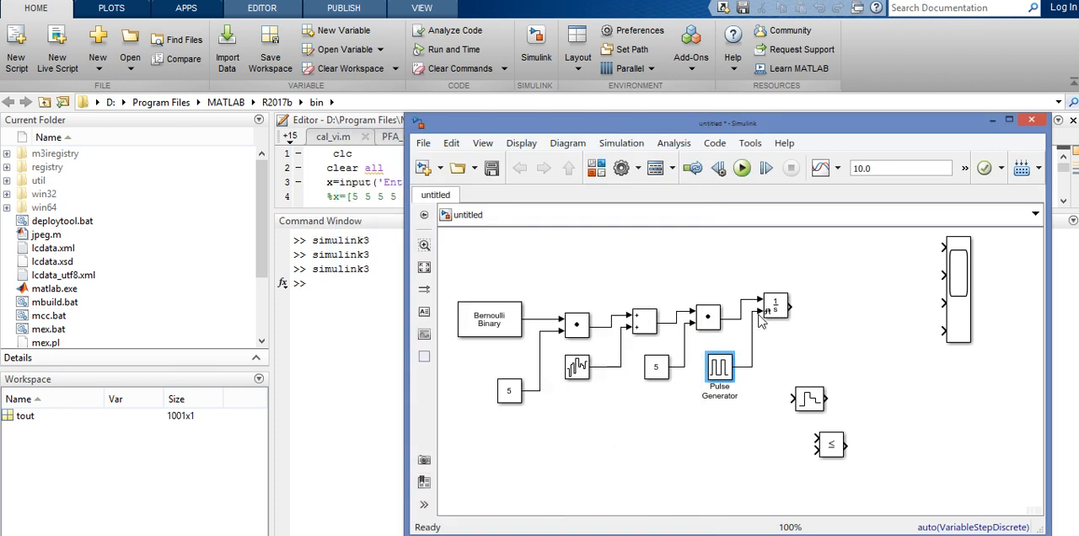
Line up the Zero-Order Hold and Relational Operator after the Integrator and connect them in series, using the operator's first input.
drag(815, 405, 830, 311)
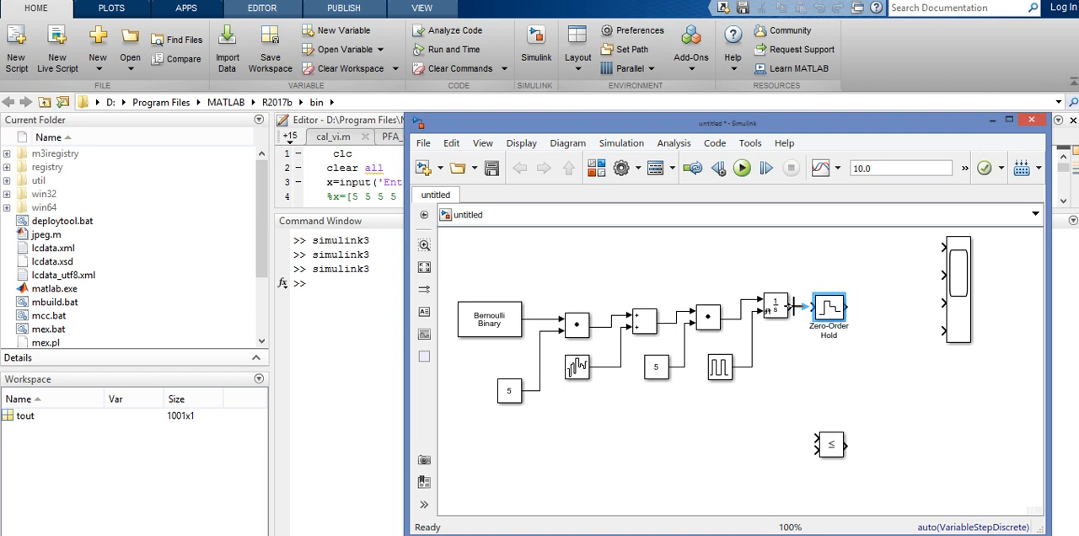
click(799, 337)
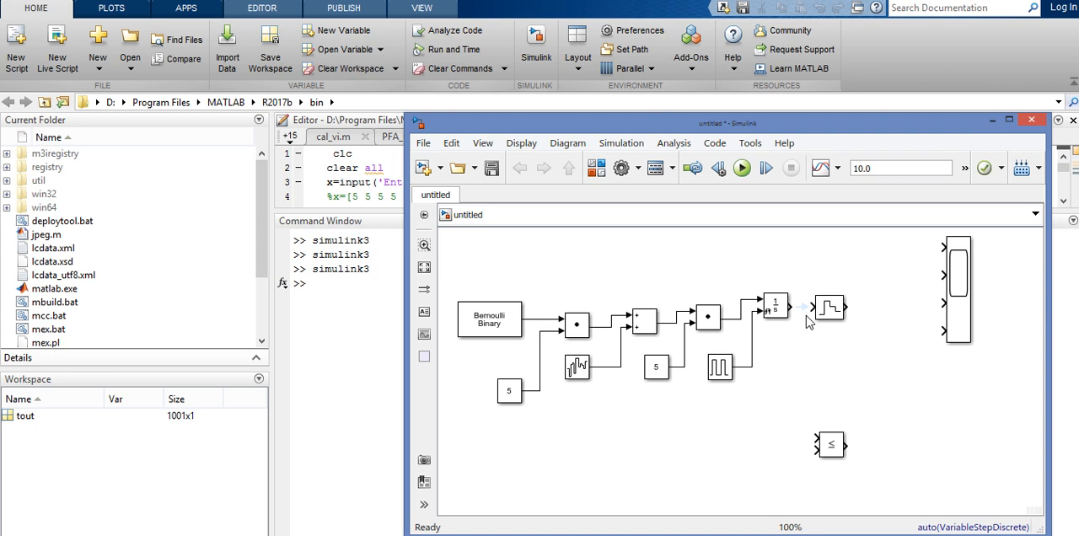
click(811, 308)
drag(836, 448, 883, 321)
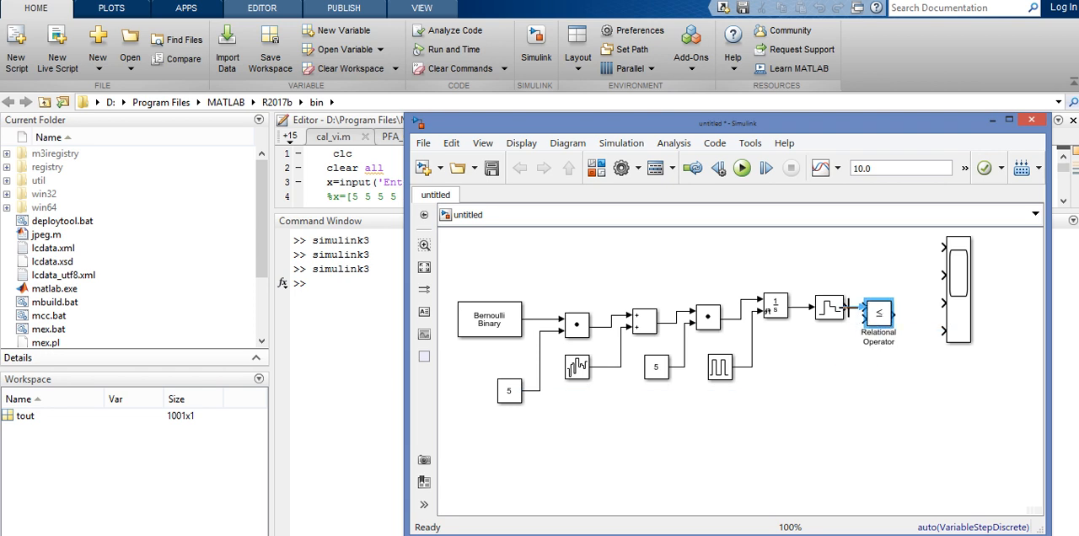
drag(848, 308, 861, 308)
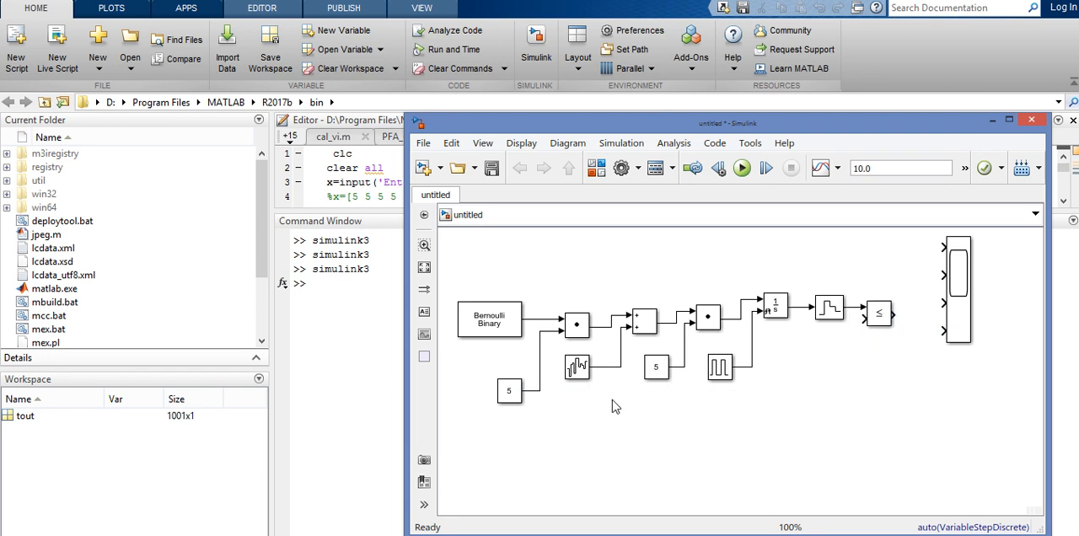
Duplicate the Constant block with value 5, place it below the Zero-Order Hold and connect it to the Relational Operator's second input.
click(509, 396)
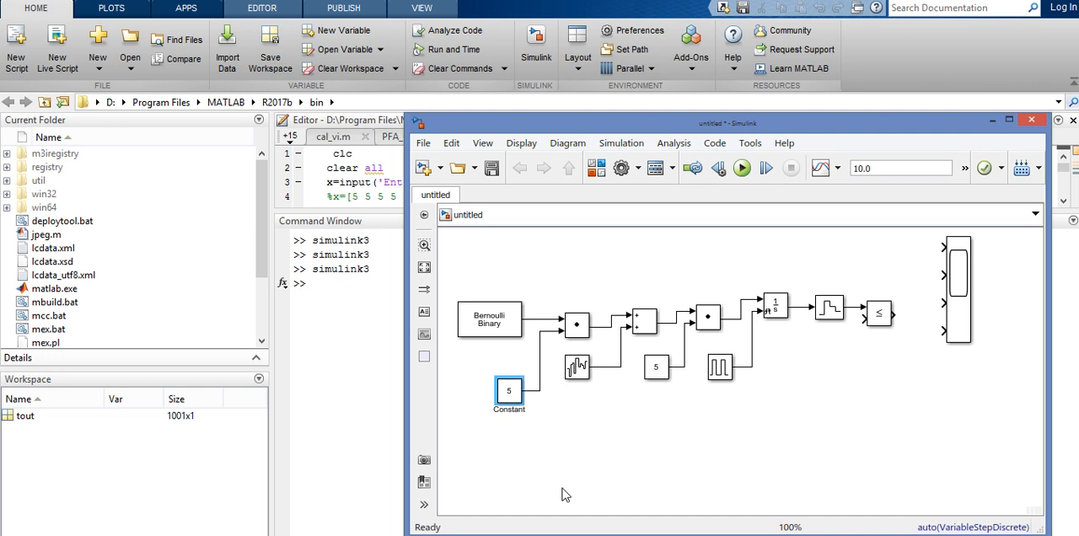
click(835, 357)
key(ctrl+v)
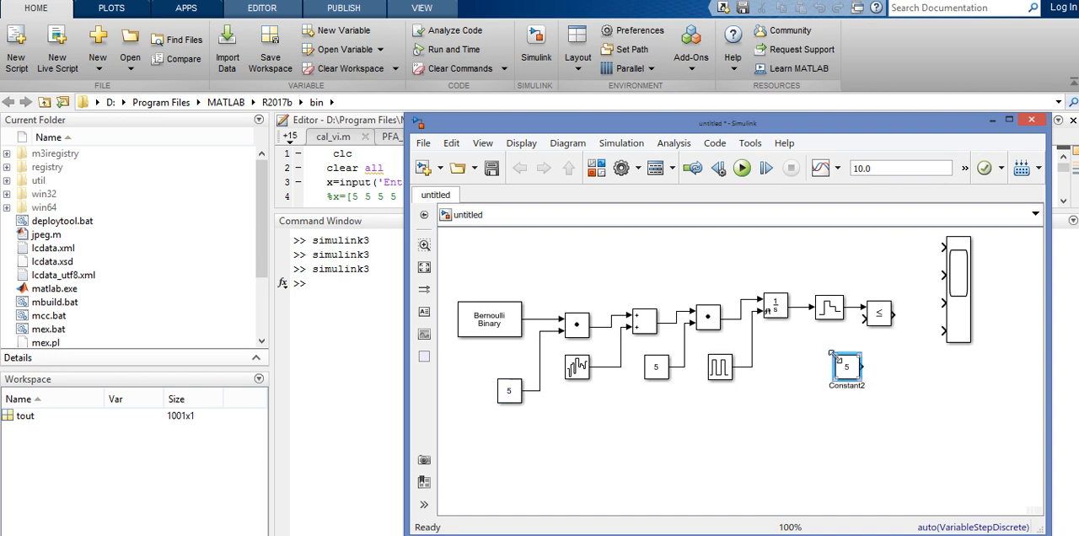
drag(846, 367, 863, 318)
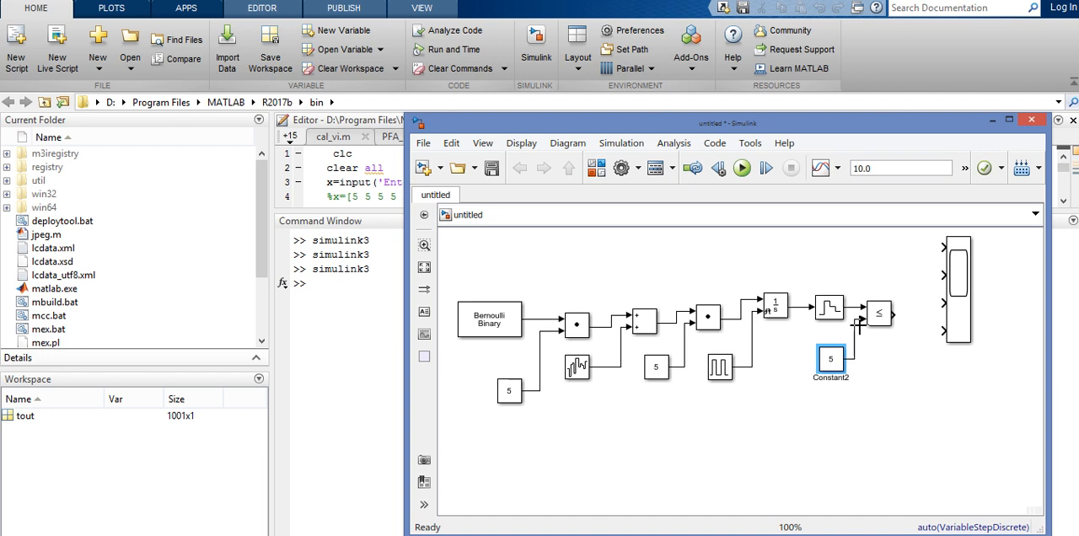
Set the value of the Constant block feeding the Relational Operator to 12.5.
double_click(831, 359)
key(BackSpace)
text(1)
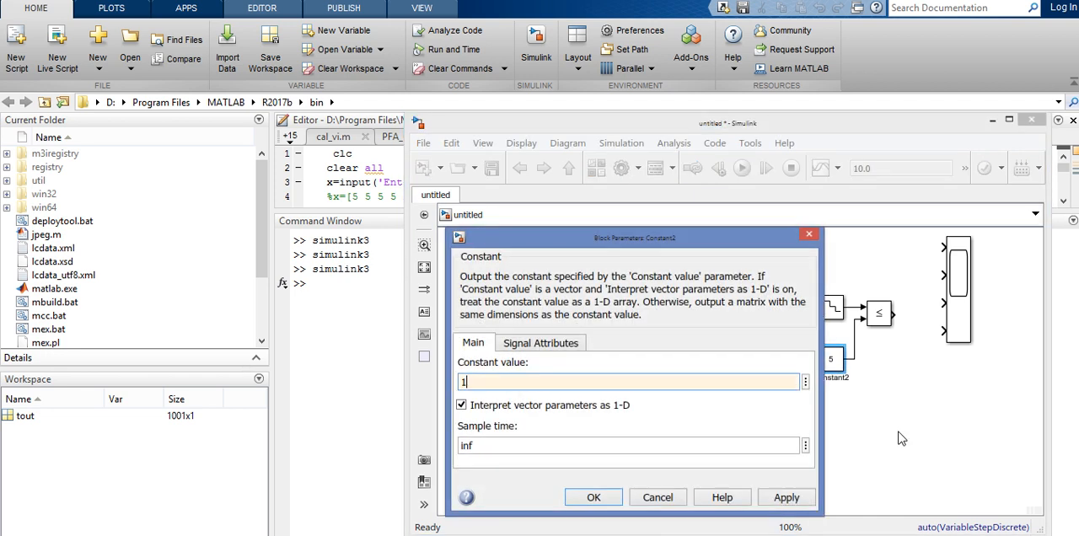
text(2.5)
key(Return)
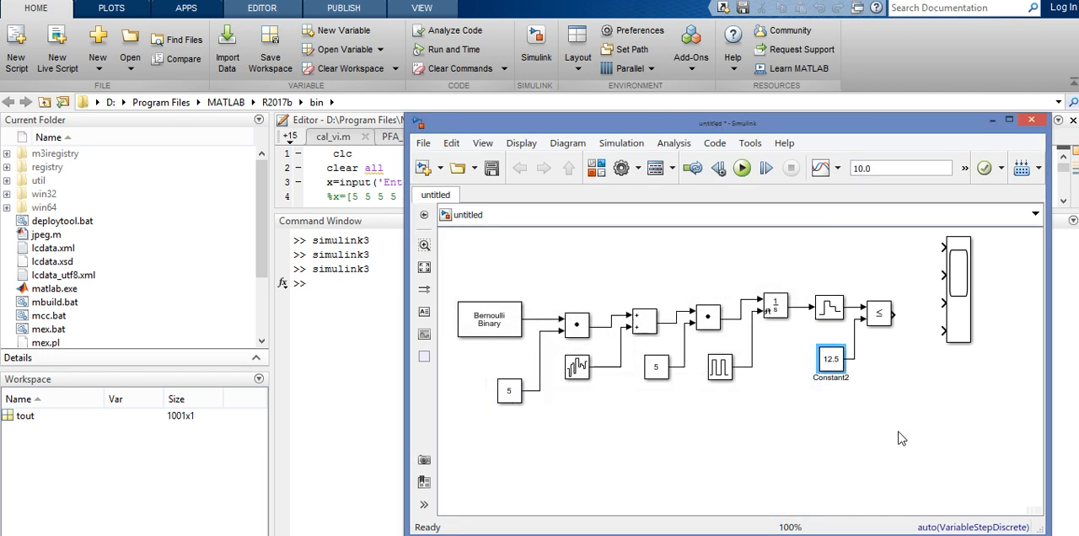
click(941, 385)
Change the Relational Operator block's comparison to >=.
double_click(878, 320)
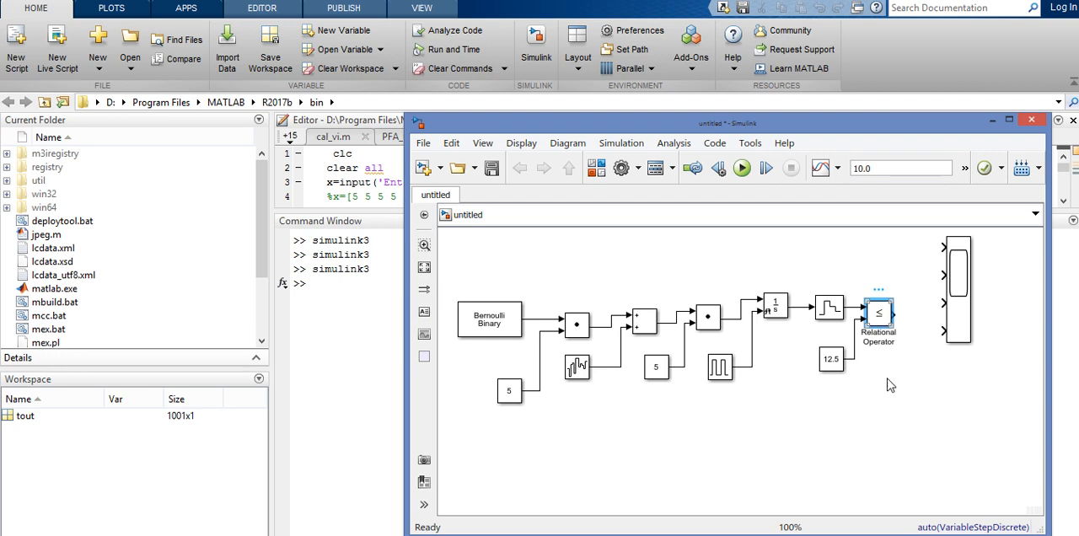
click(617, 322)
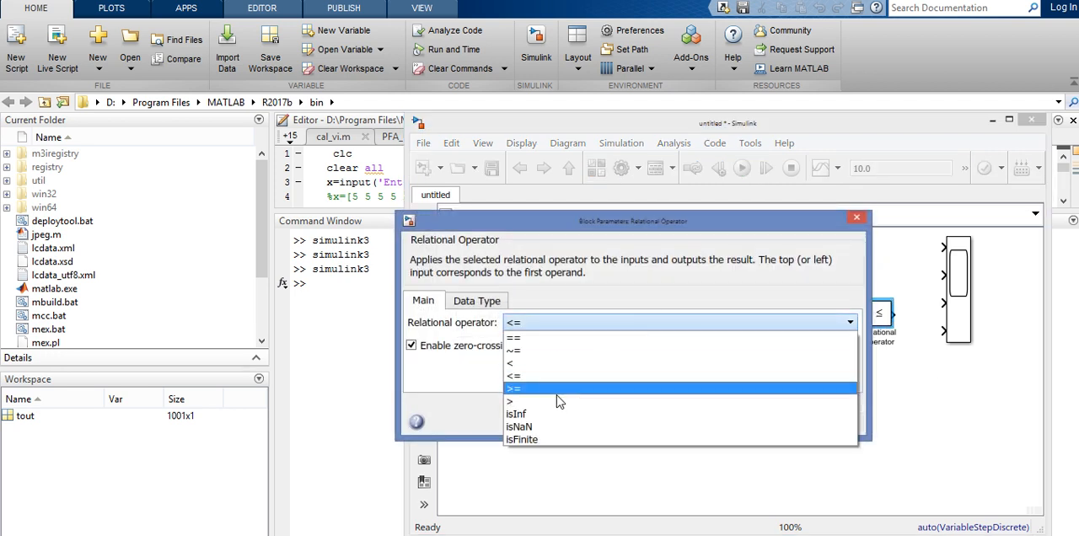
click(532, 387)
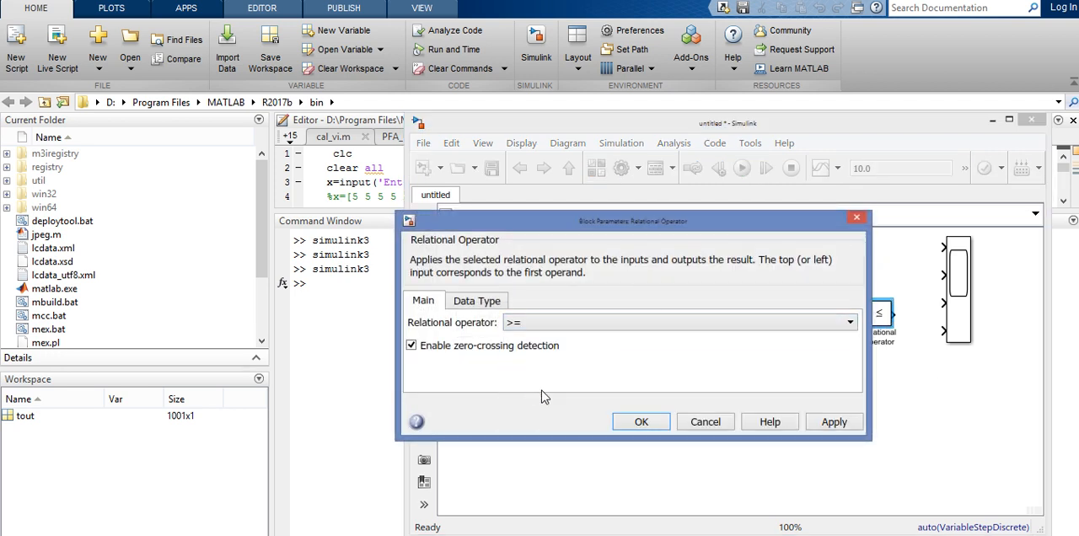
click(642, 422)
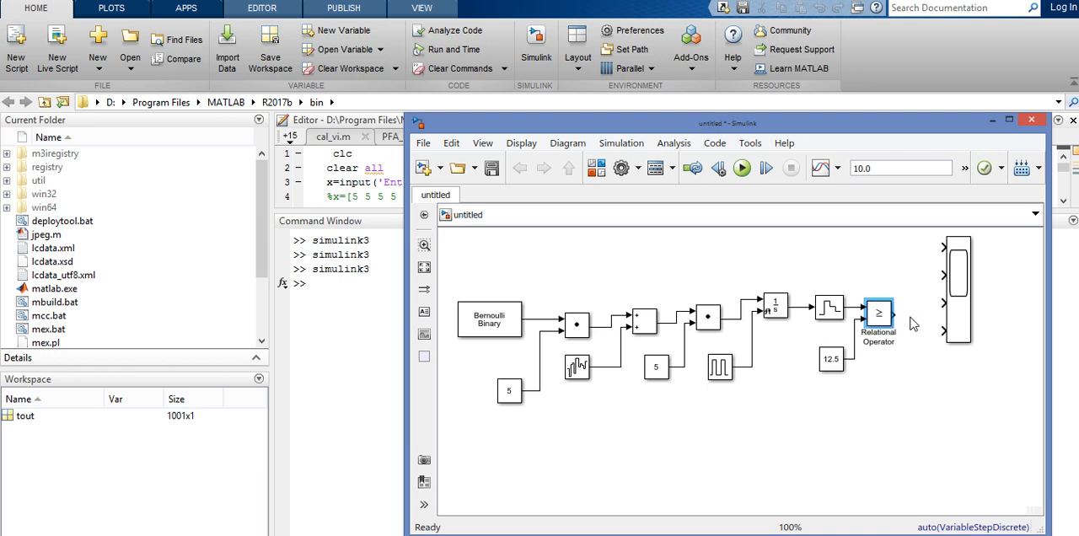
Set the Zero-Order Hold's sample time to 0.9999.
double_click(835, 316)
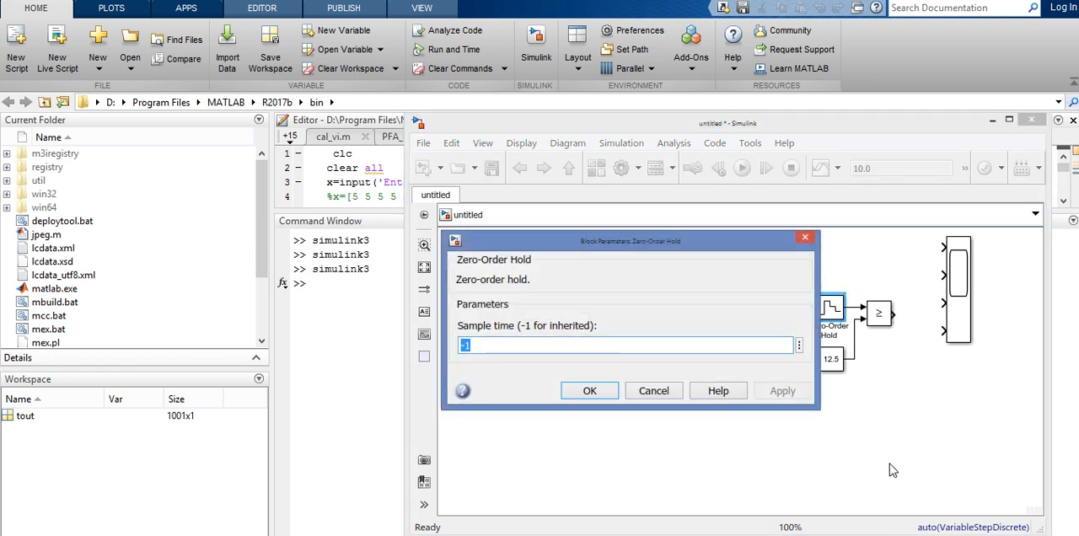
text(0.9999)
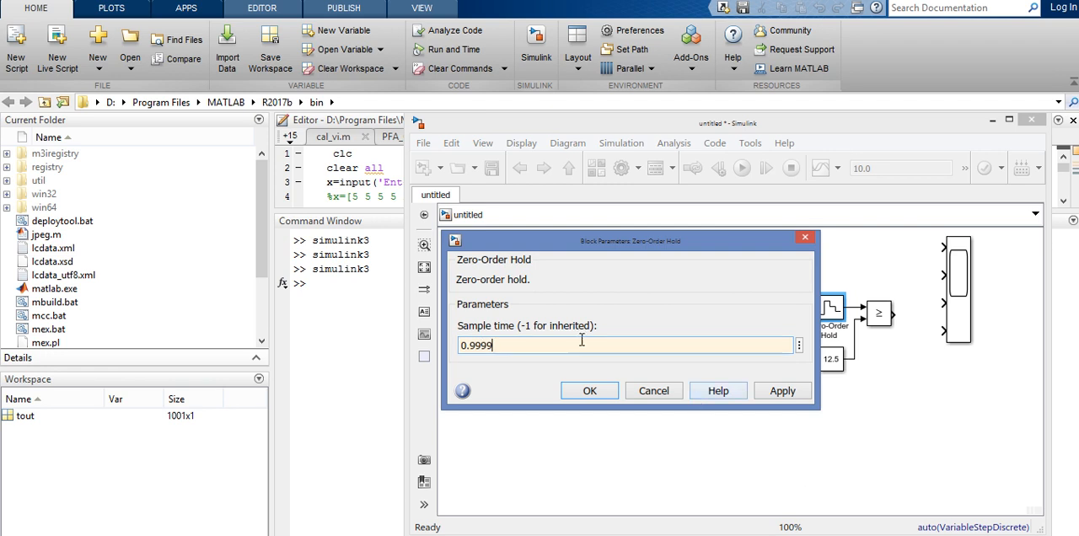
click(587, 393)
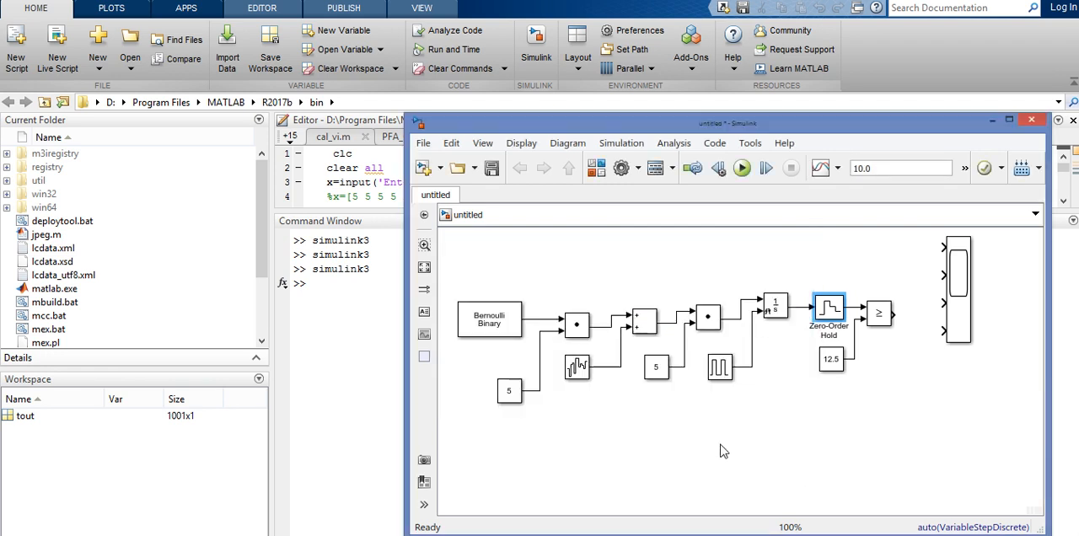
click(749, 420)
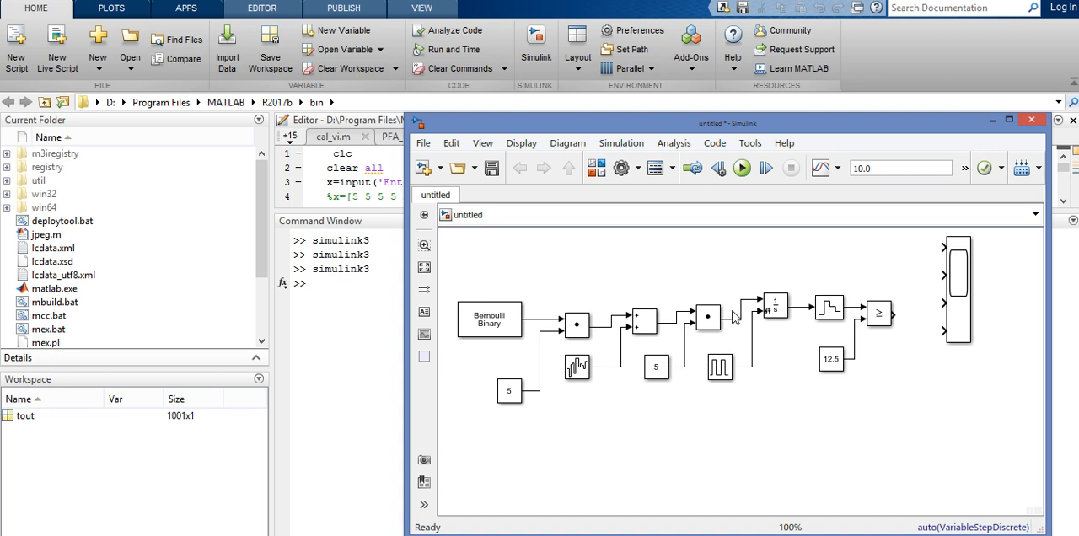
Configure the Scope with 6 input ports and a display layout of three rows by two columns.
double_click(957, 278)
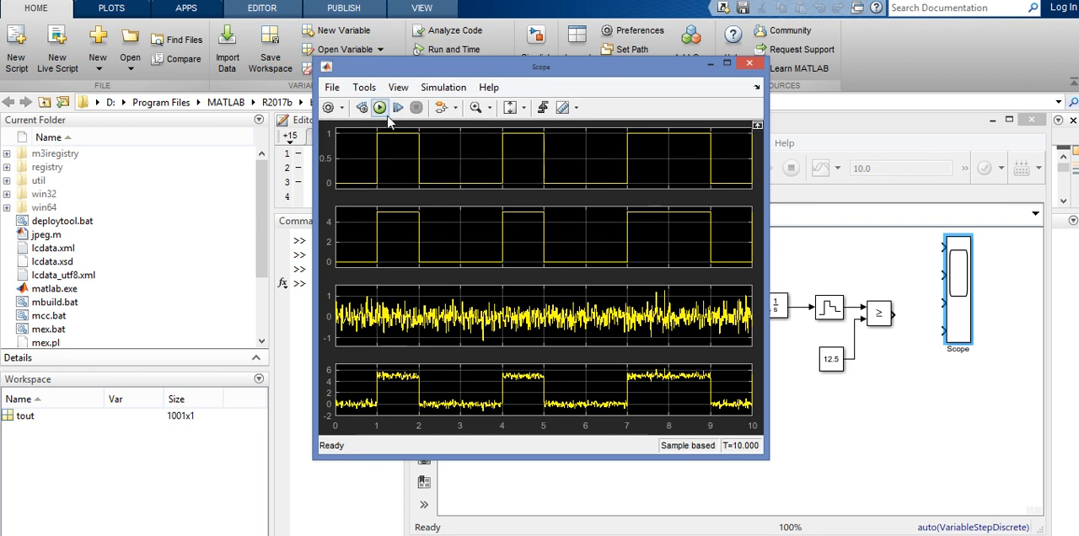
click(333, 88)
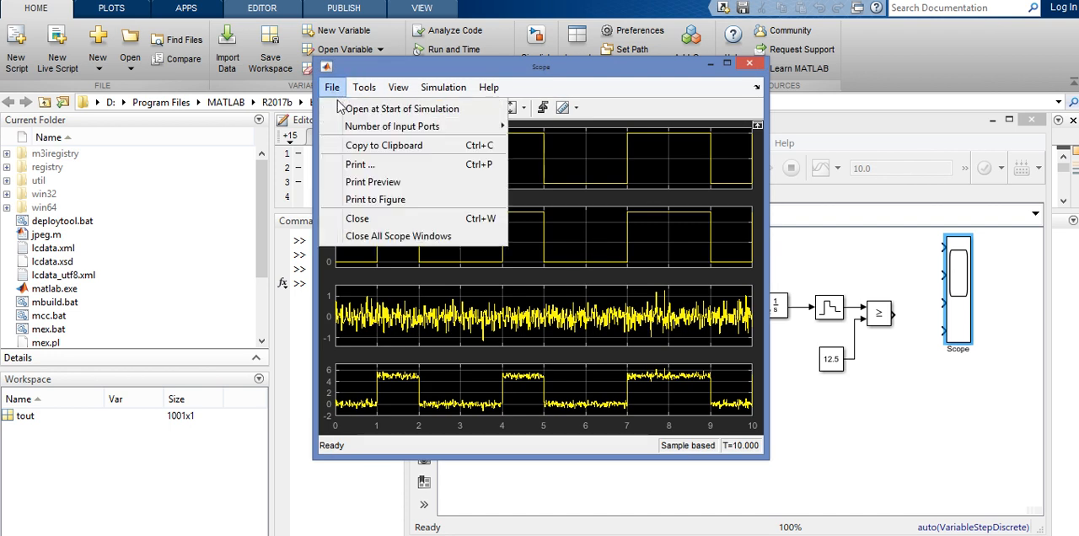
mouse_move(403, 126)
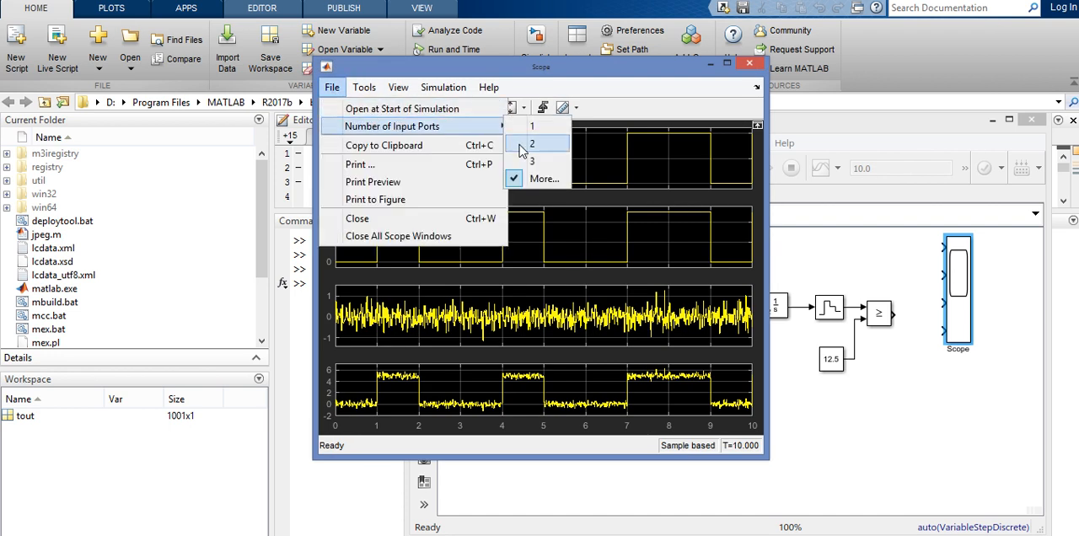
click(544, 178)
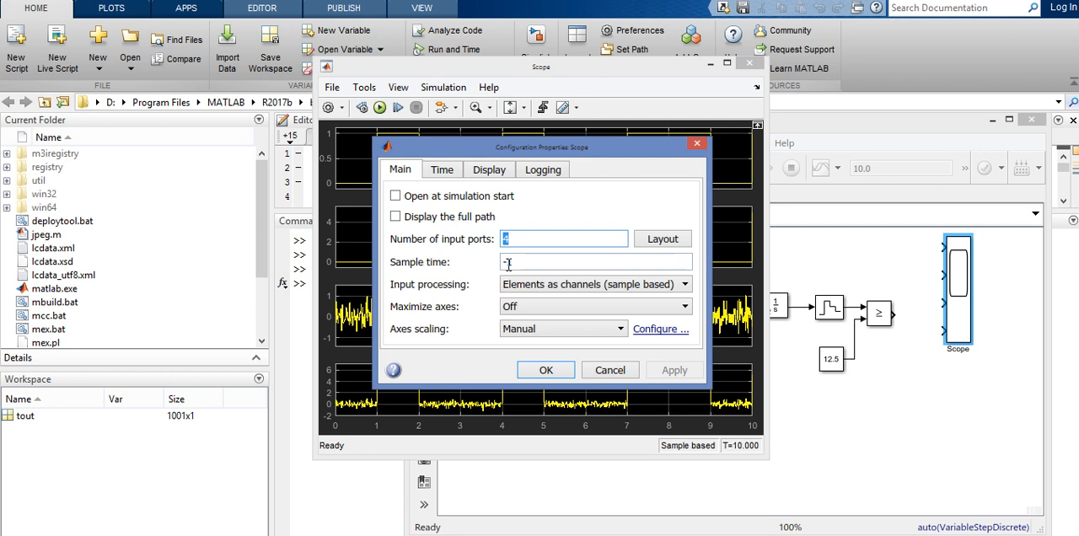
text(6)
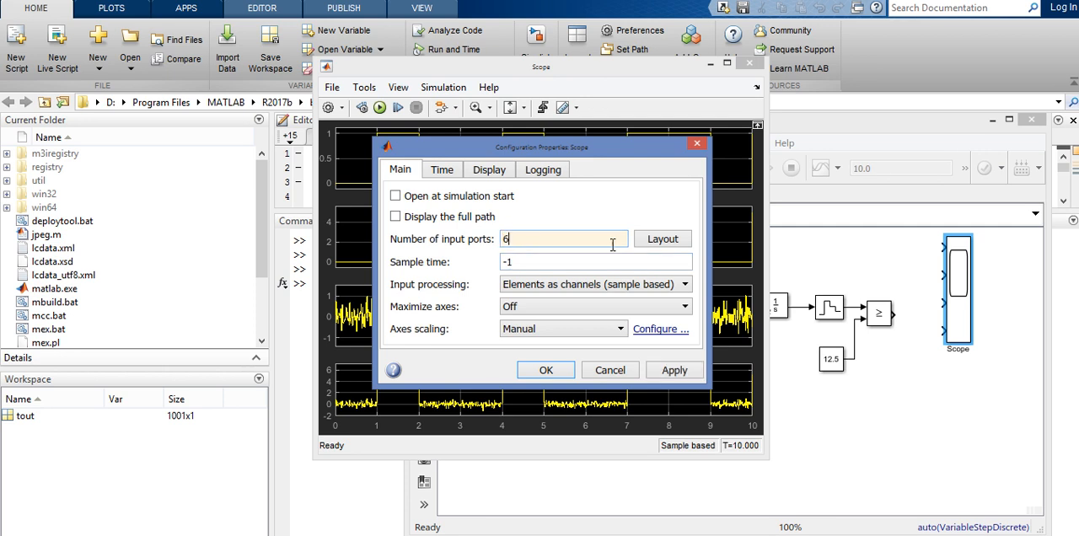
click(664, 244)
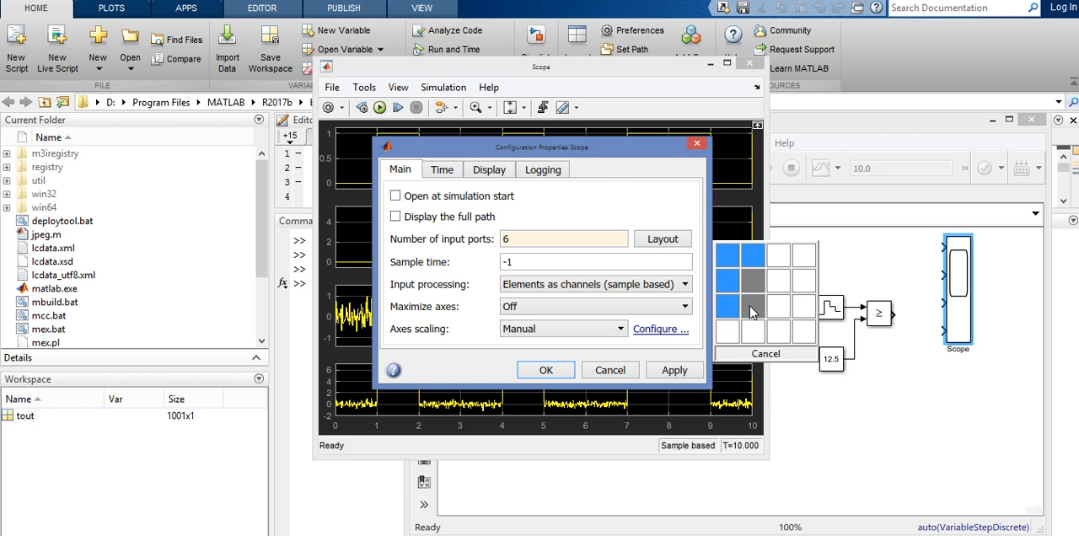
click(749, 306)
click(662, 376)
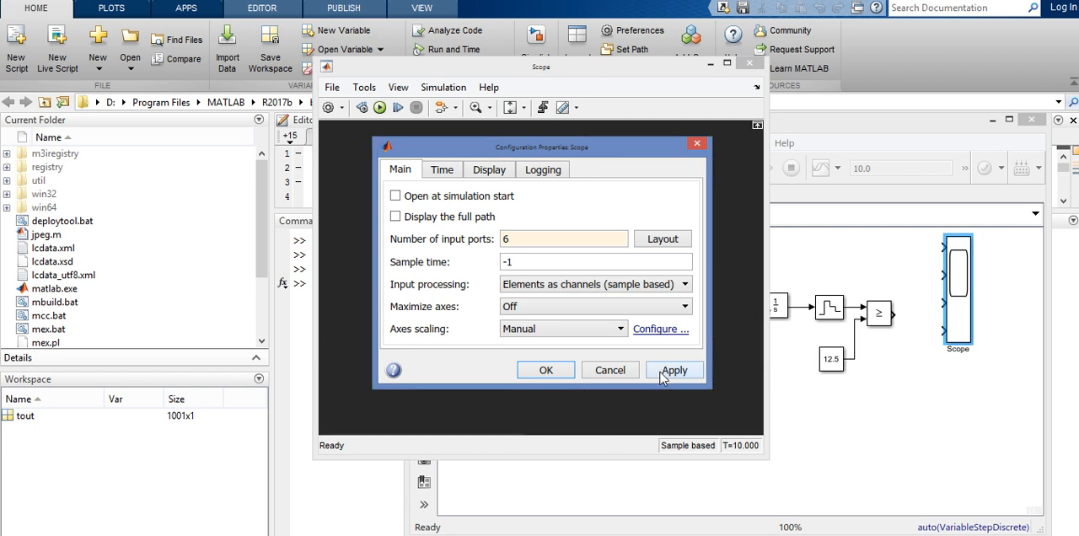
click(546, 371)
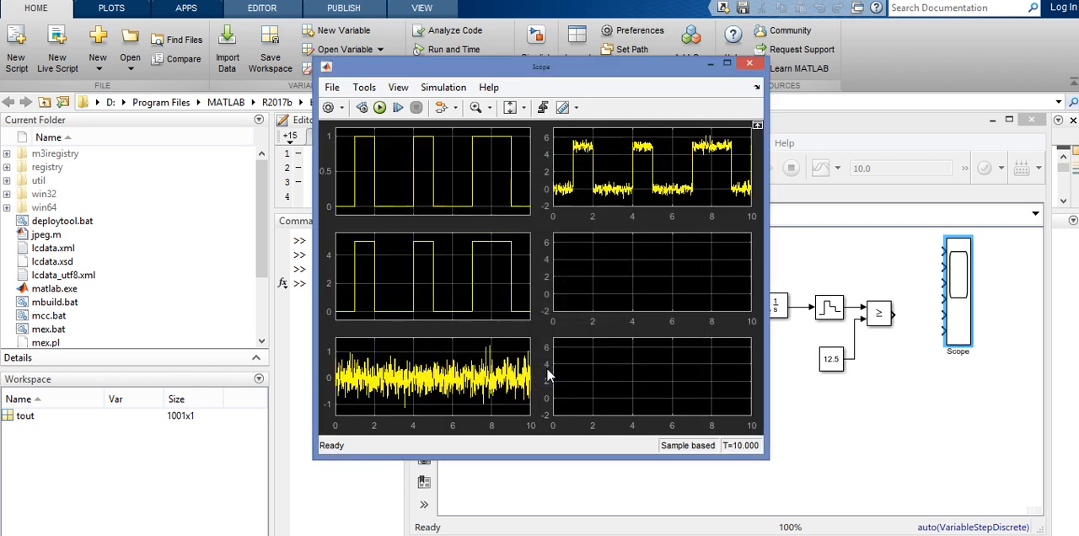
Close the Scope window, make the Scope block taller, and wire the Bernoulli, Add and second Product outputs to its first three inputs.
click(750, 64)
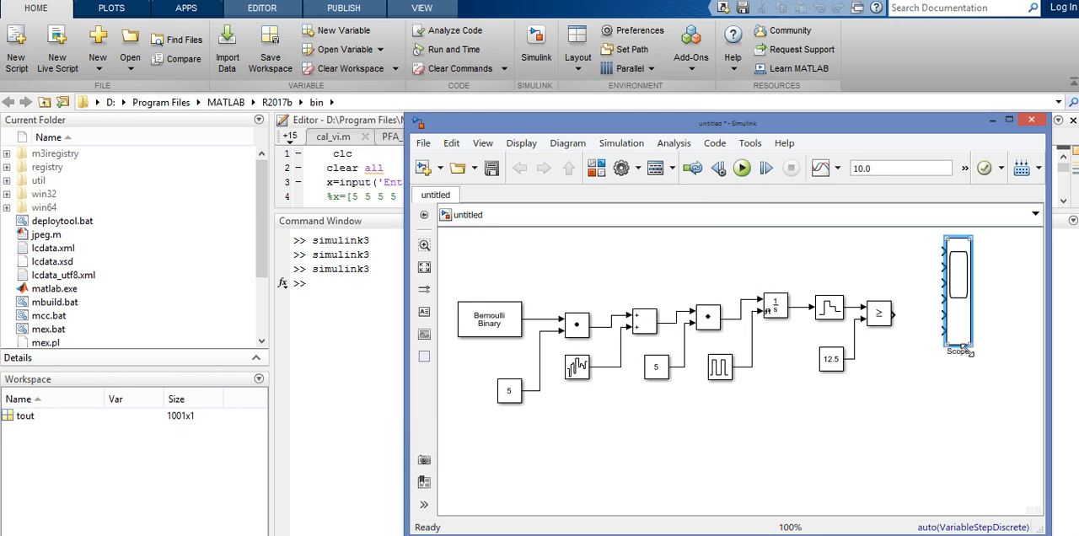
drag(969, 344, 976, 376)
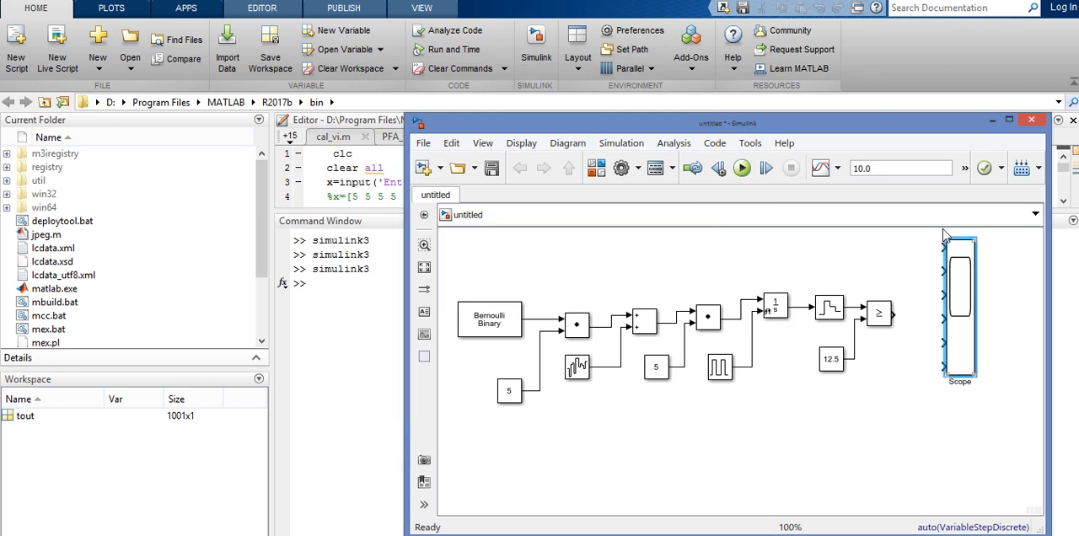
drag(944, 247, 530, 319)
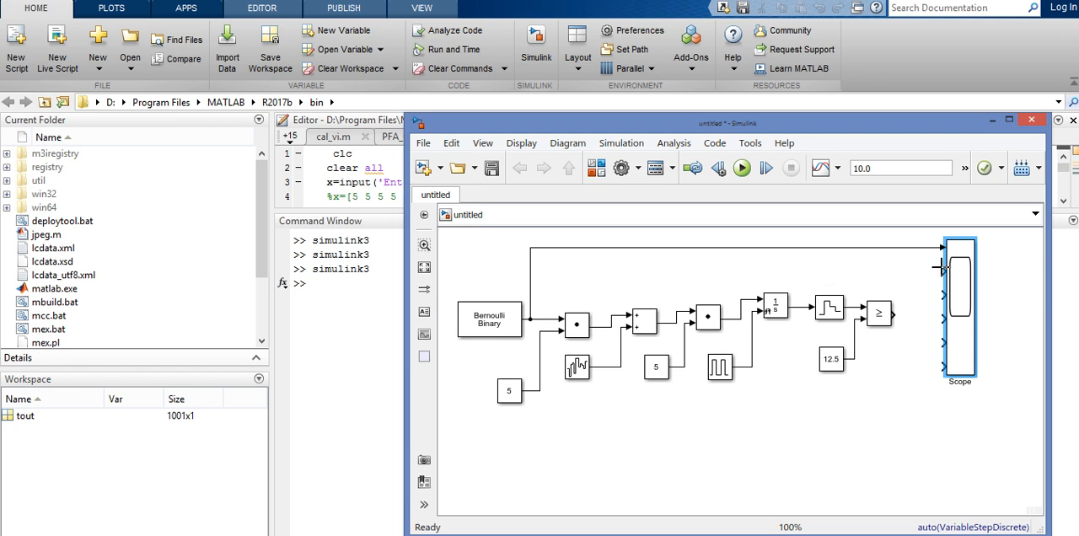
drag(943, 271, 669, 321)
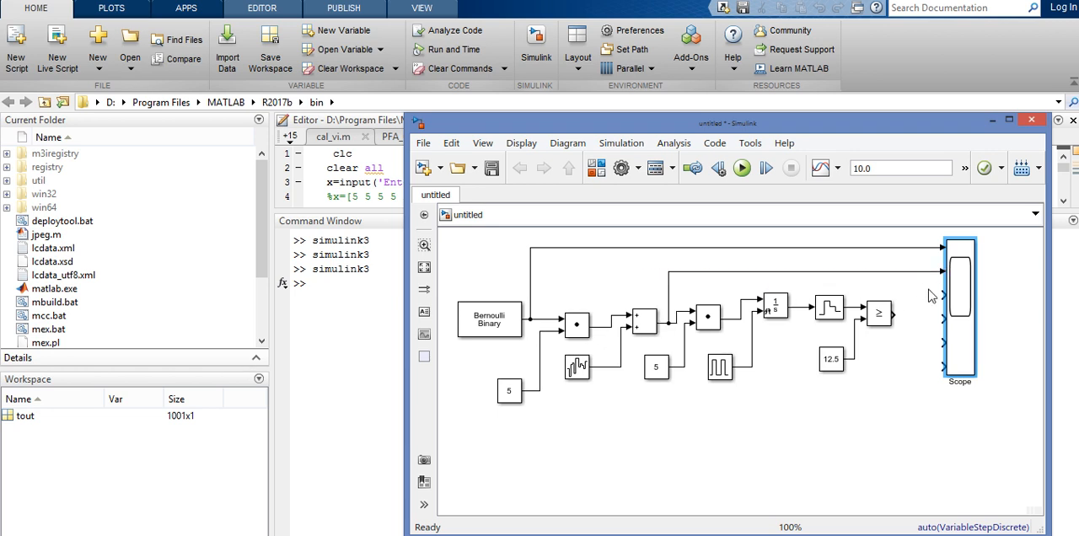
drag(943, 294, 747, 298)
Wire the Integrator, Zero-Order Hold and Relational Operator outputs to the Scope's fourth, fifth and sixth inputs respectively.
drag(944, 318, 798, 308)
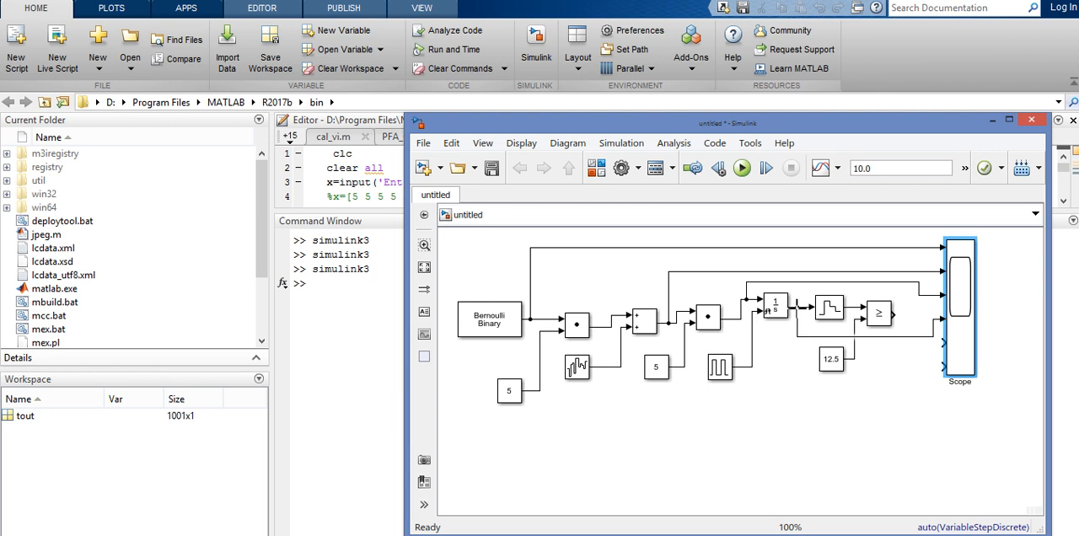
drag(941, 340, 849, 306)
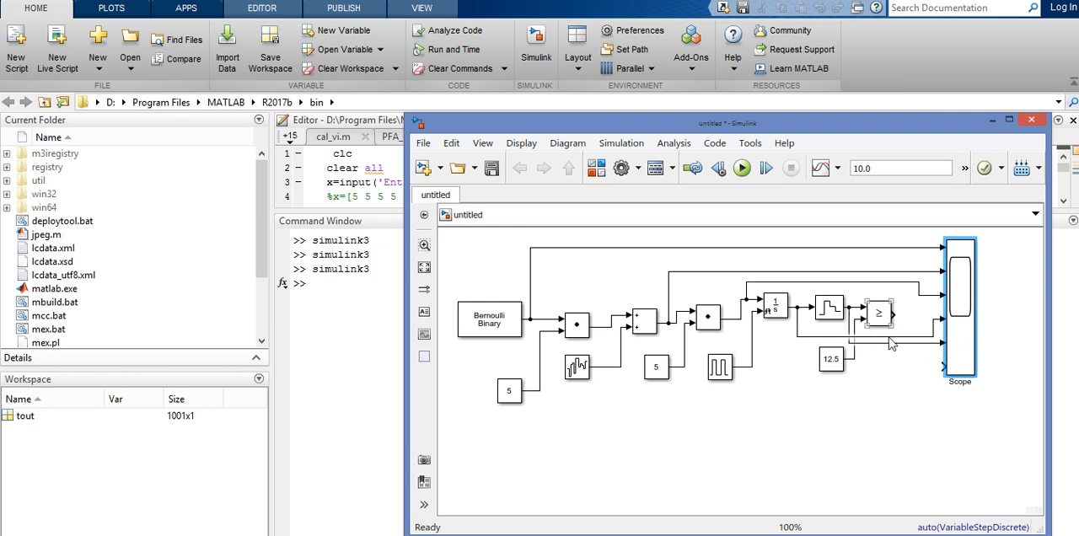
drag(938, 364, 893, 314)
click(903, 407)
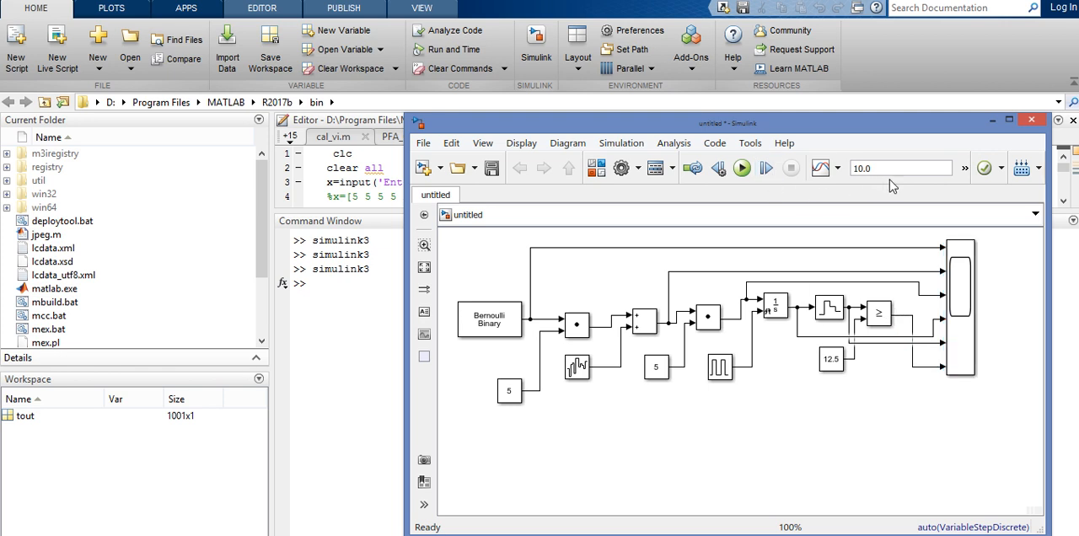
Run the simulation with a stop time of 10.0 and view all six signals in the maximized Scope window.
click(741, 168)
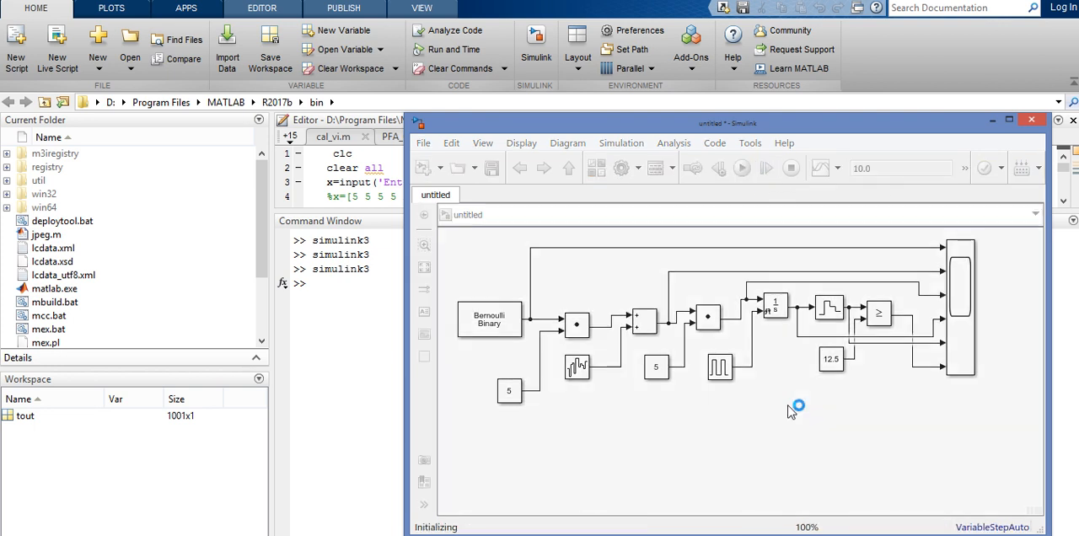
click(964, 312)
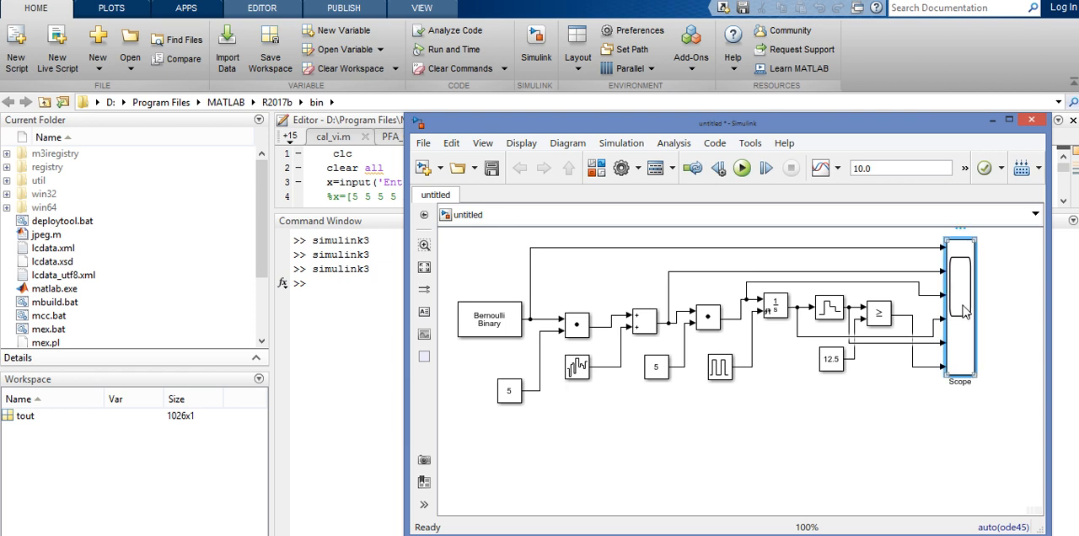
double_click(965, 312)
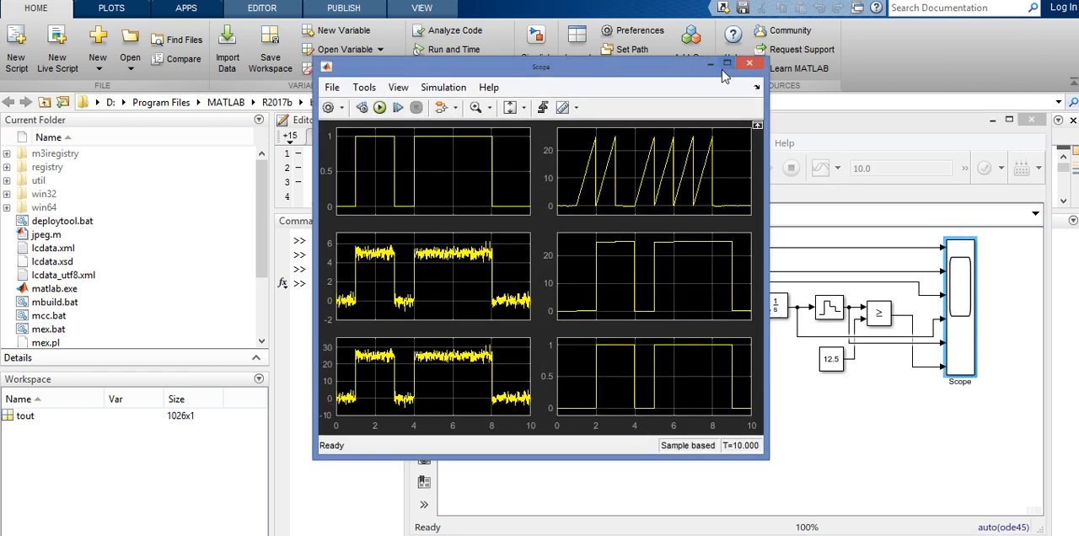
click(725, 65)
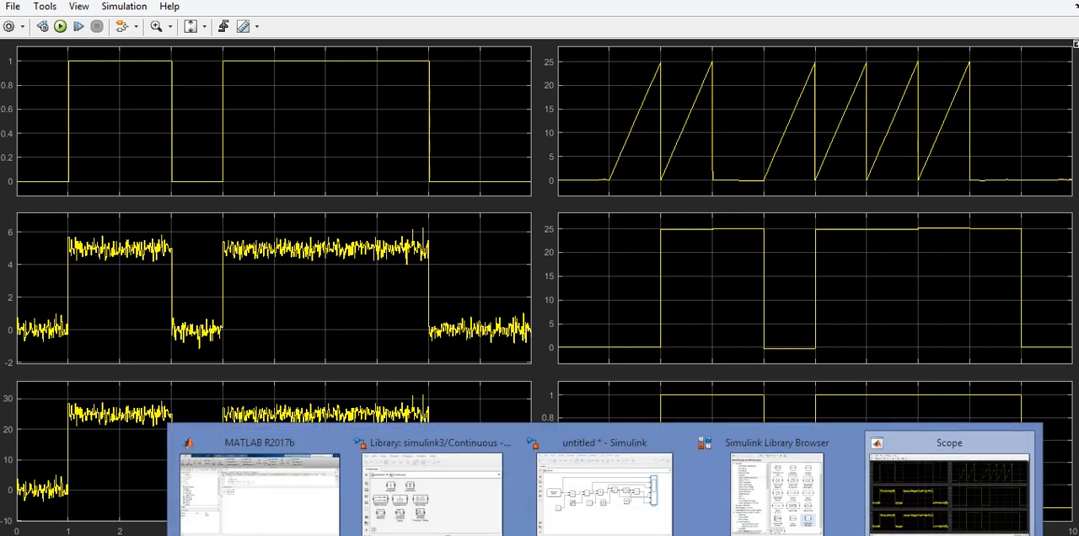
Compare the Scope traces with the model's signal chain, examining the Integrator and Zero-Order Hold stages.
click(609, 523)
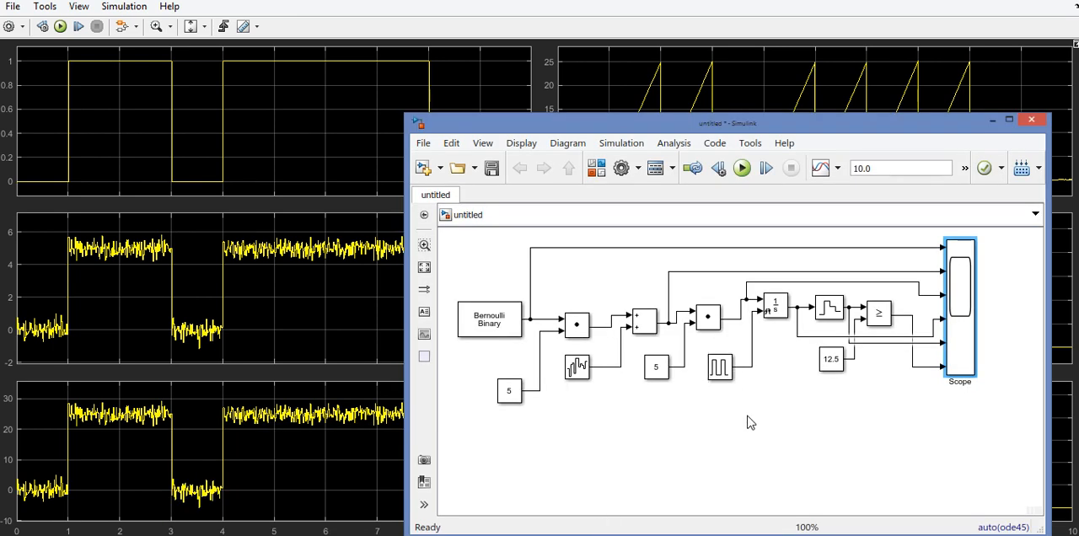
click(771, 313)
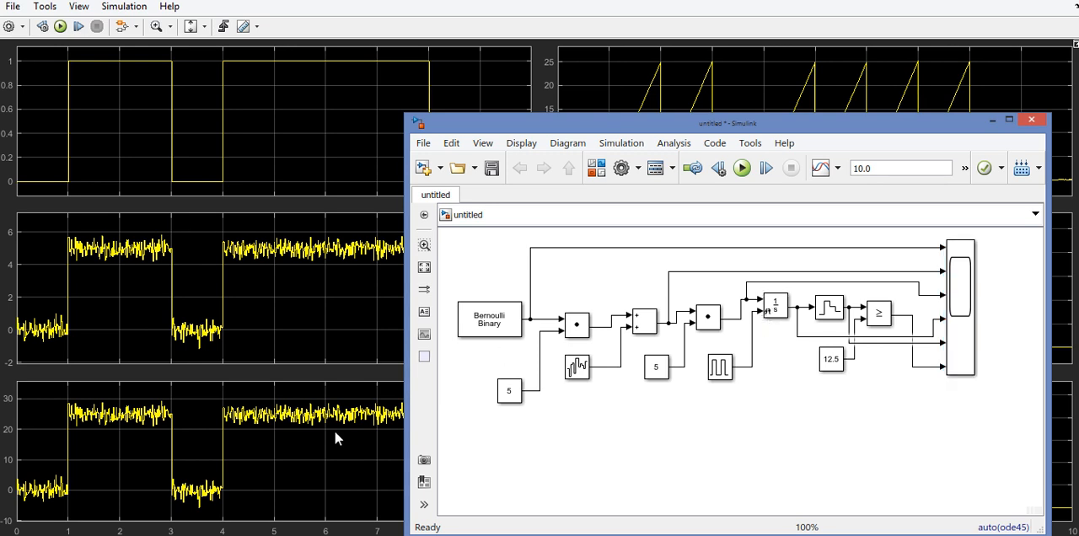
click(320, 462)
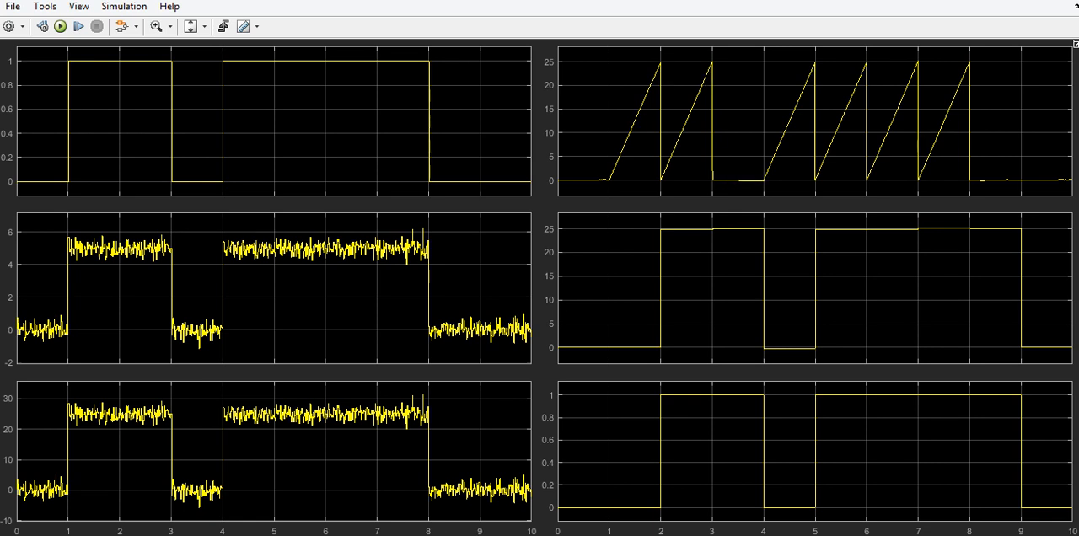
key(alt+Tab)
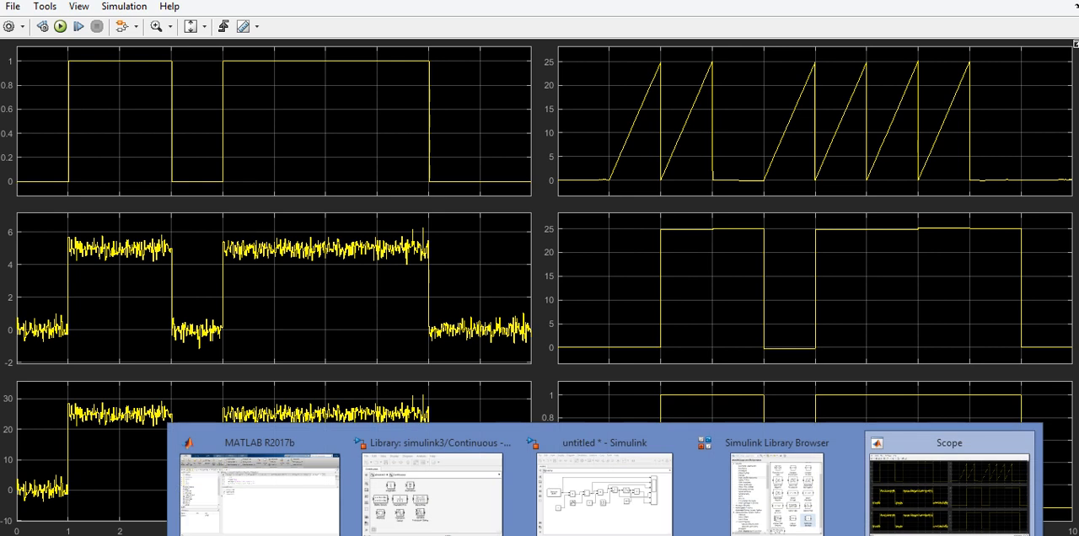
click(590, 504)
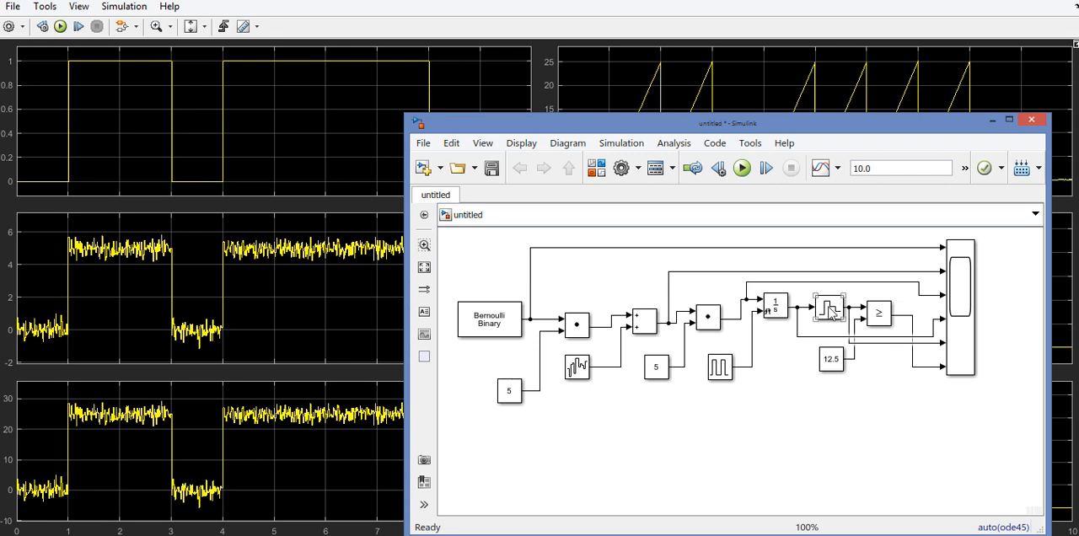
click(799, 299)
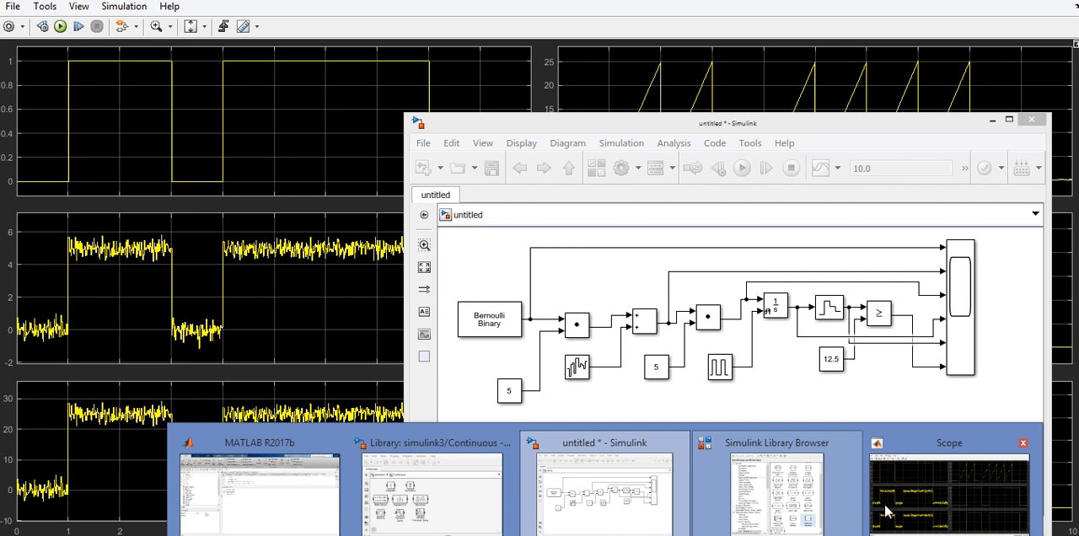
Return to the Scope window and rerun the simulation twice to check the receiver with different random bit sequences.
click(886, 510)
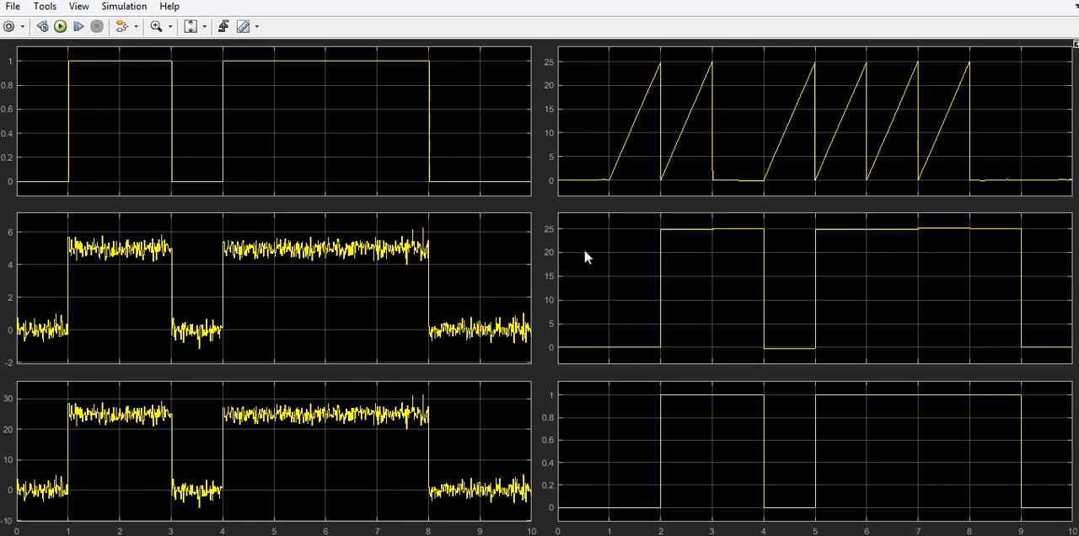
click(61, 26)
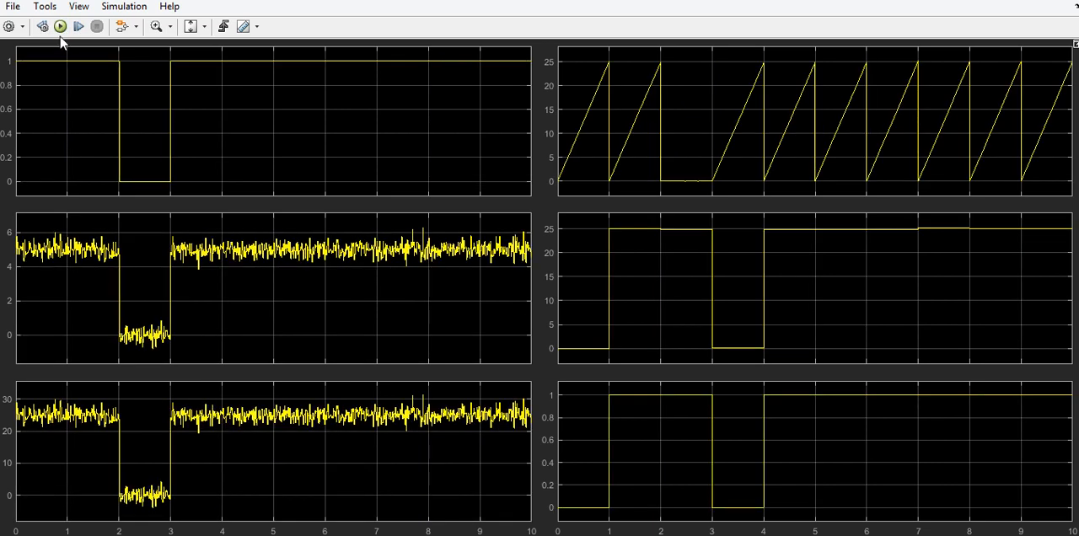
click(61, 26)
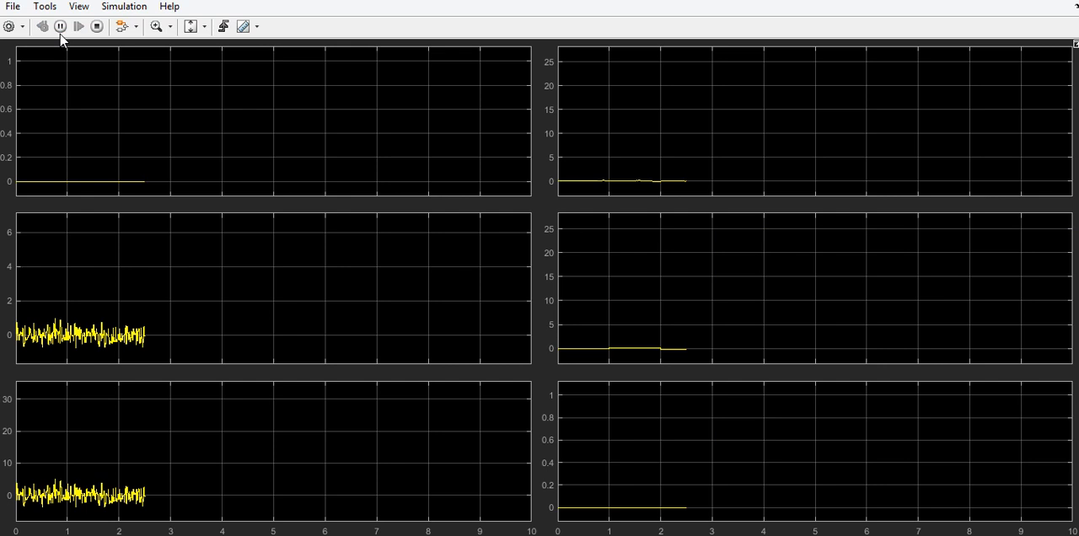